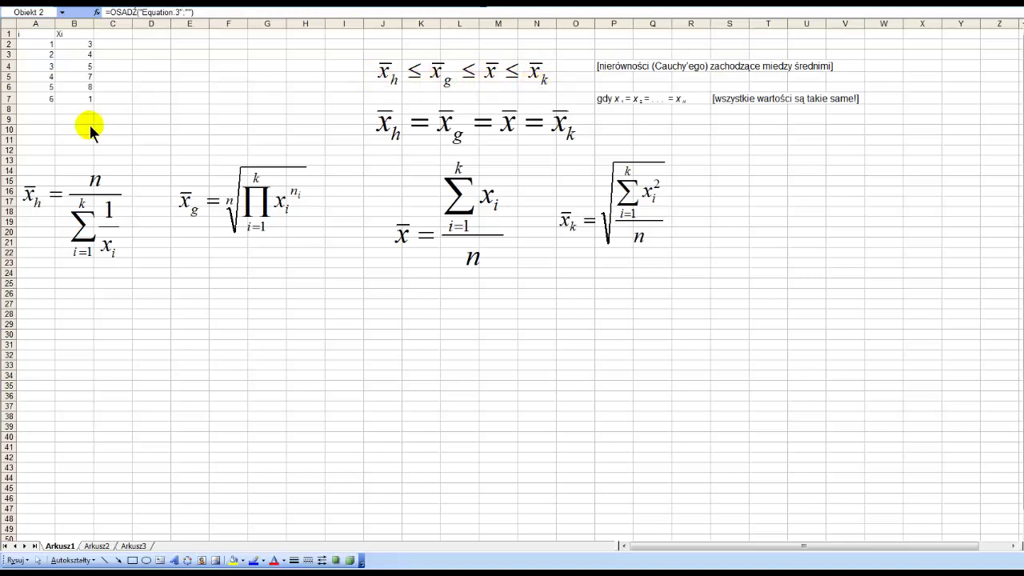
Make the i and Xi header cells bold
click(97, 98)
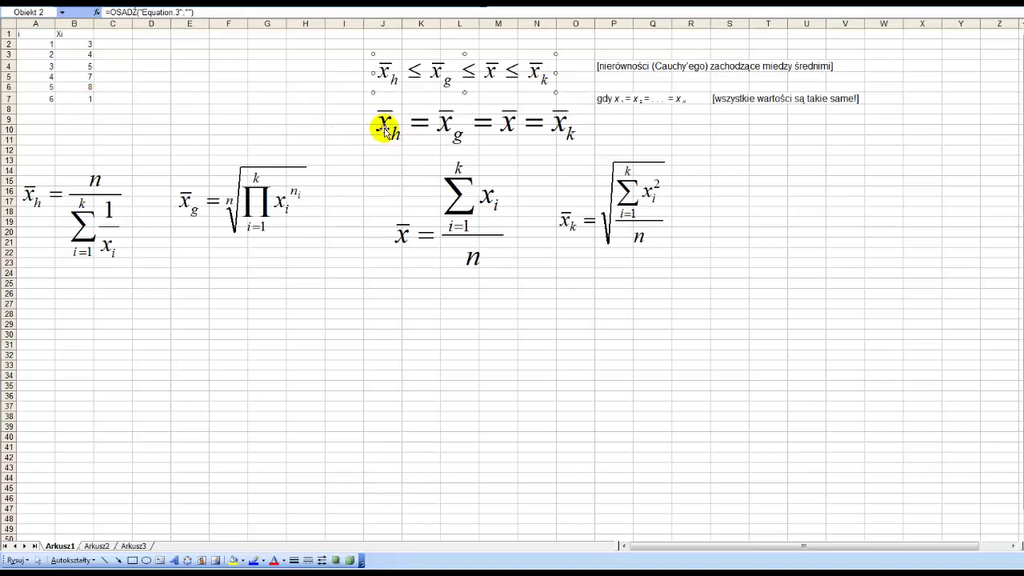
click(616, 98)
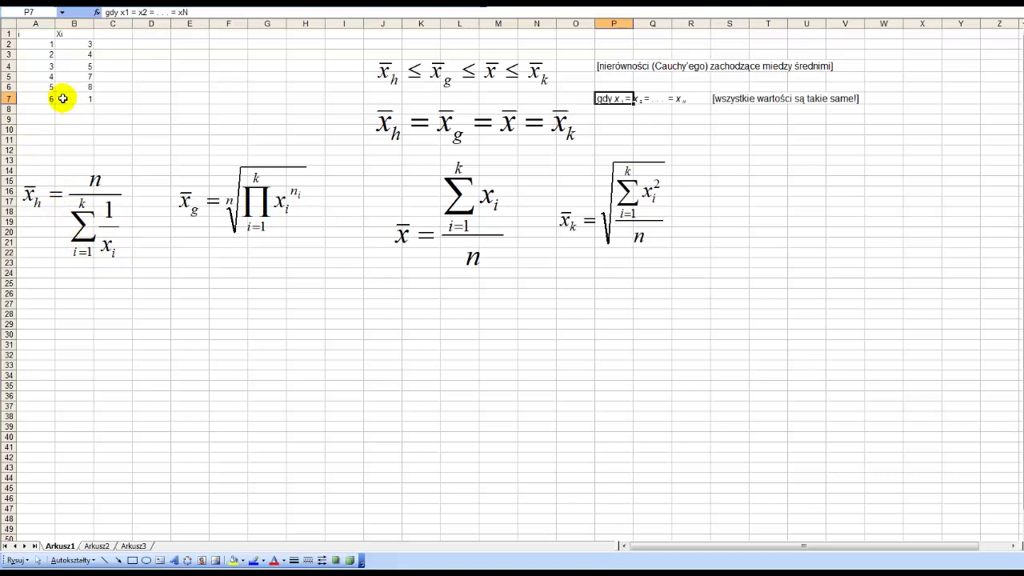
drag(51, 98, 75, 33)
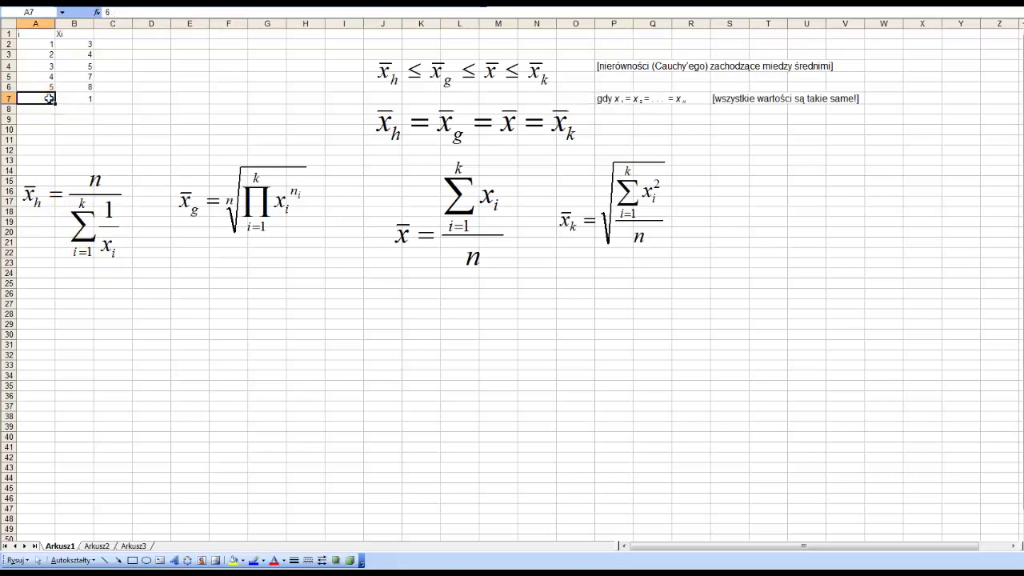
click(50, 35)
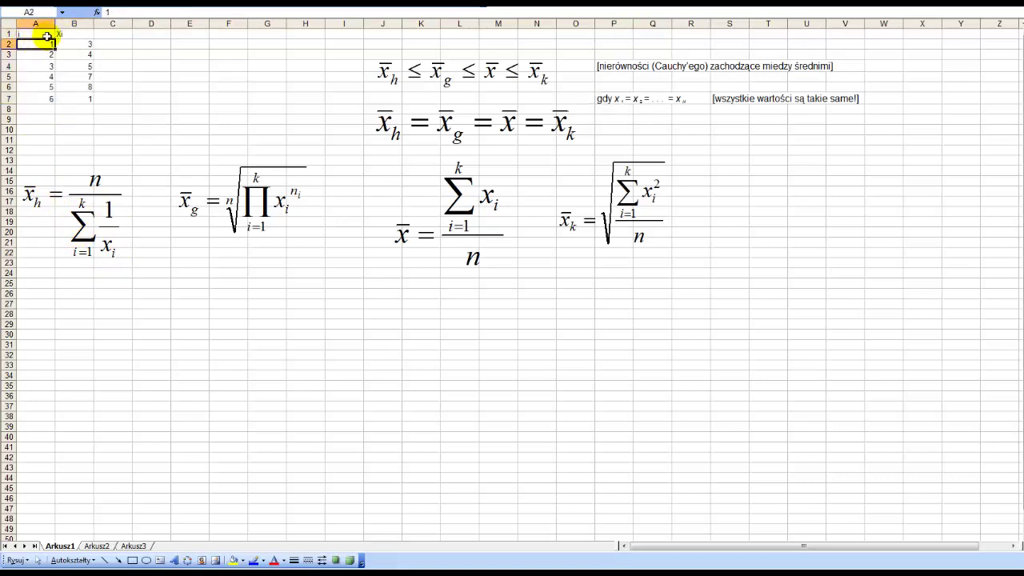
drag(51, 35, 39, 94)
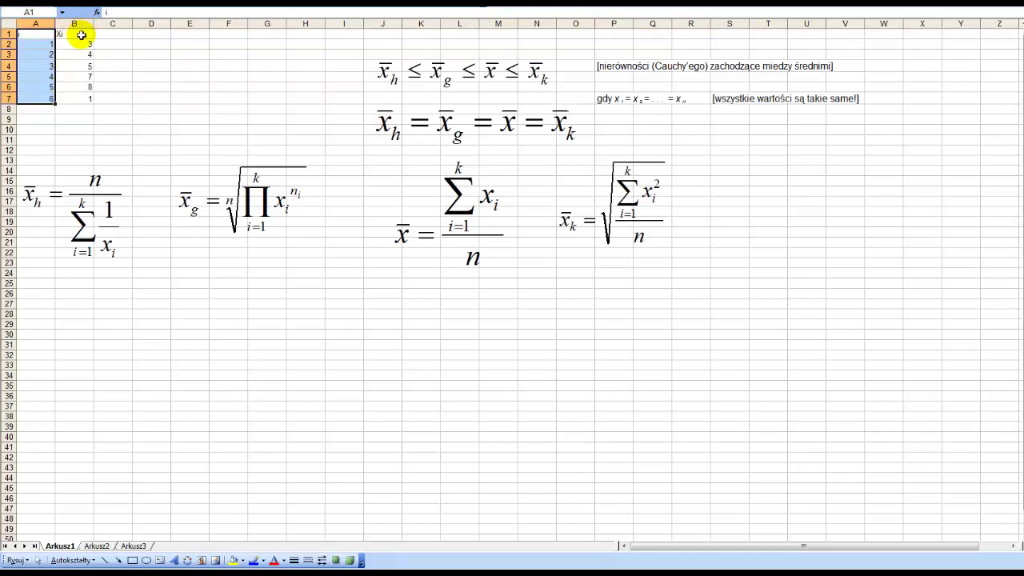
drag(74, 34, 72, 94)
click(35, 34)
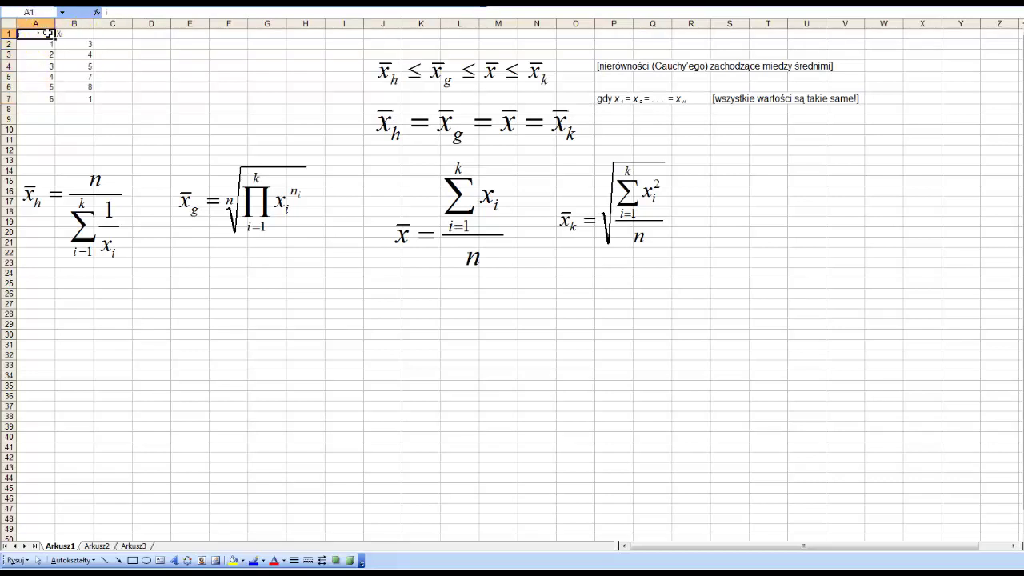
Add the label n in A10 with the count 6 in B10
click(38, 131)
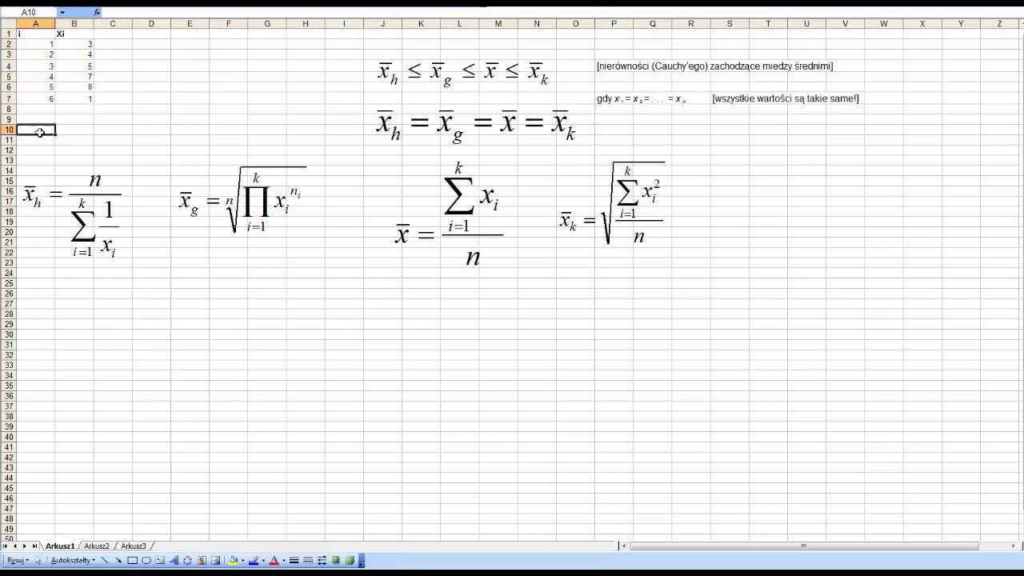
text(n)
key(Tab)
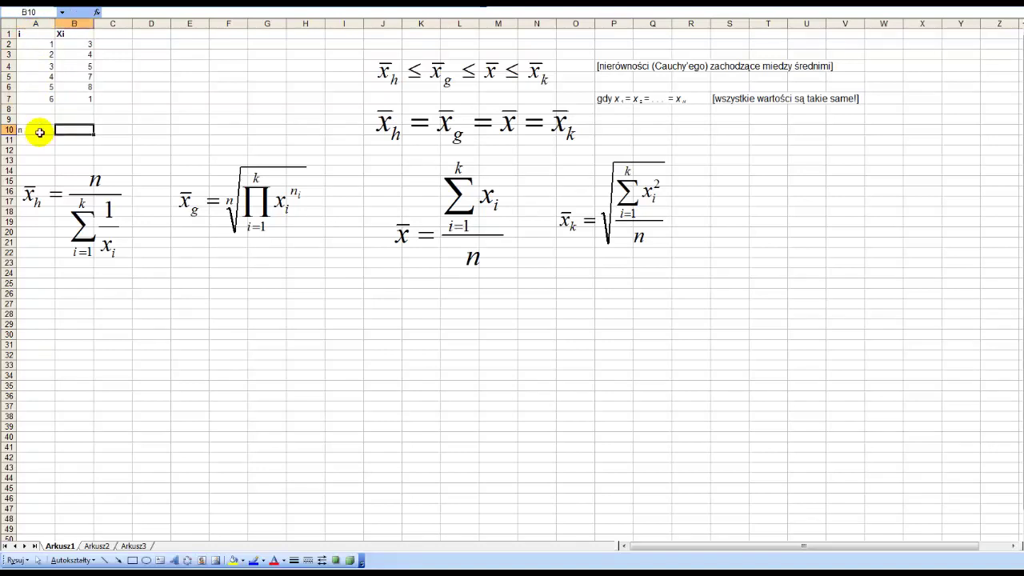
text(=6)
key(Return)
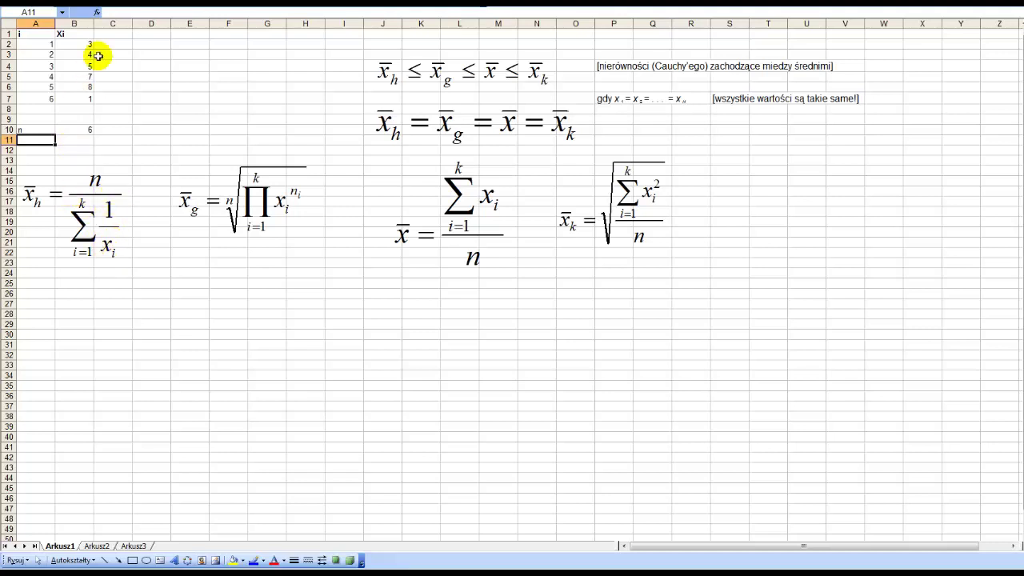
Head column C '1/ xi' and enter the reciprocal formula =1/B2 in C2
click(110, 34)
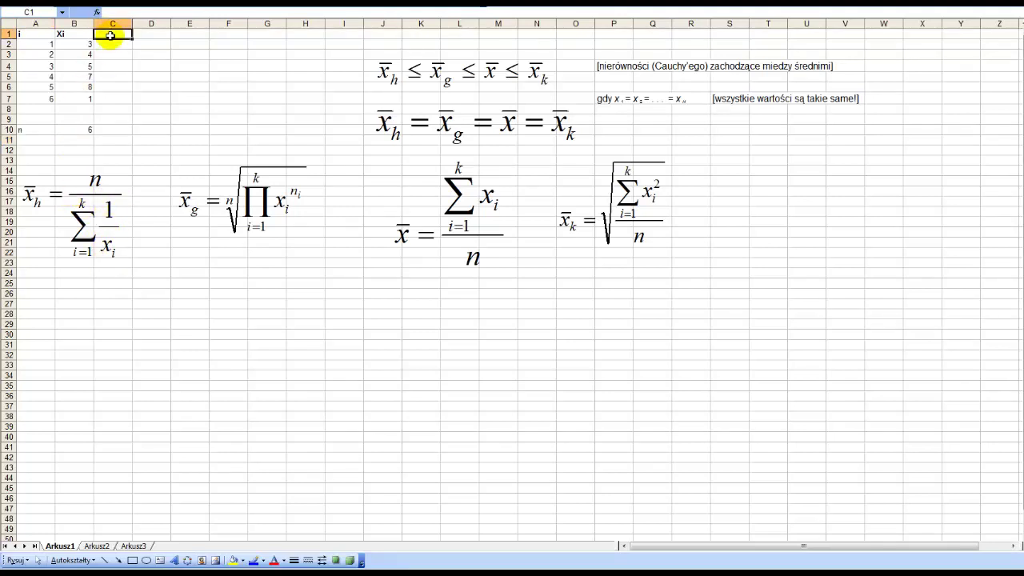
text(1/ xi)
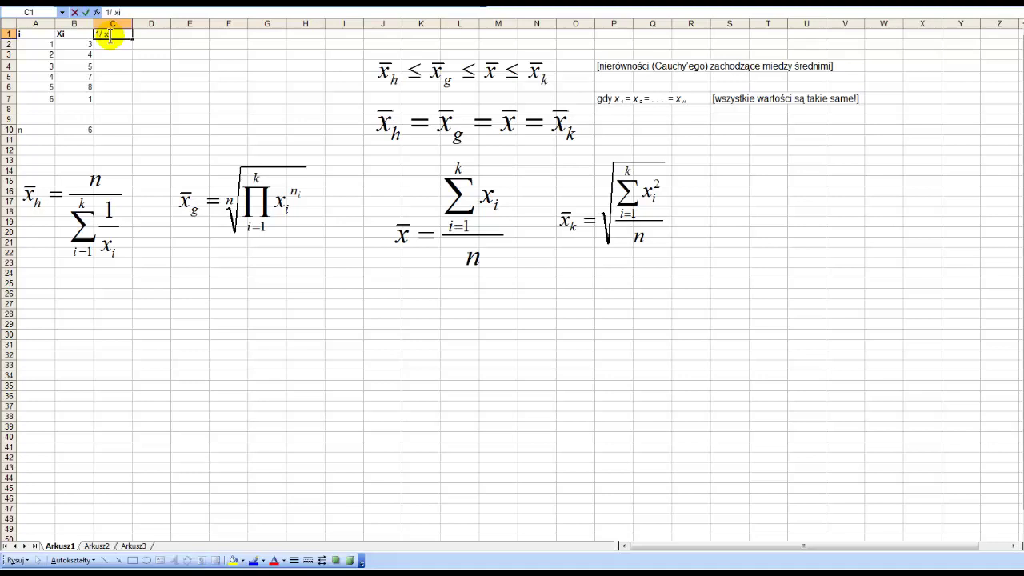
key(Return)
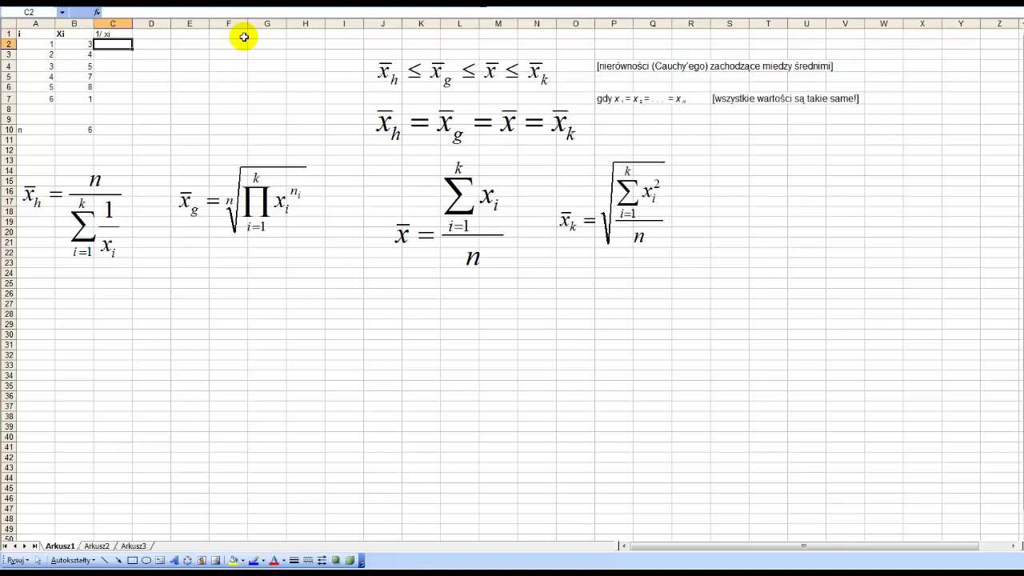
text(=)
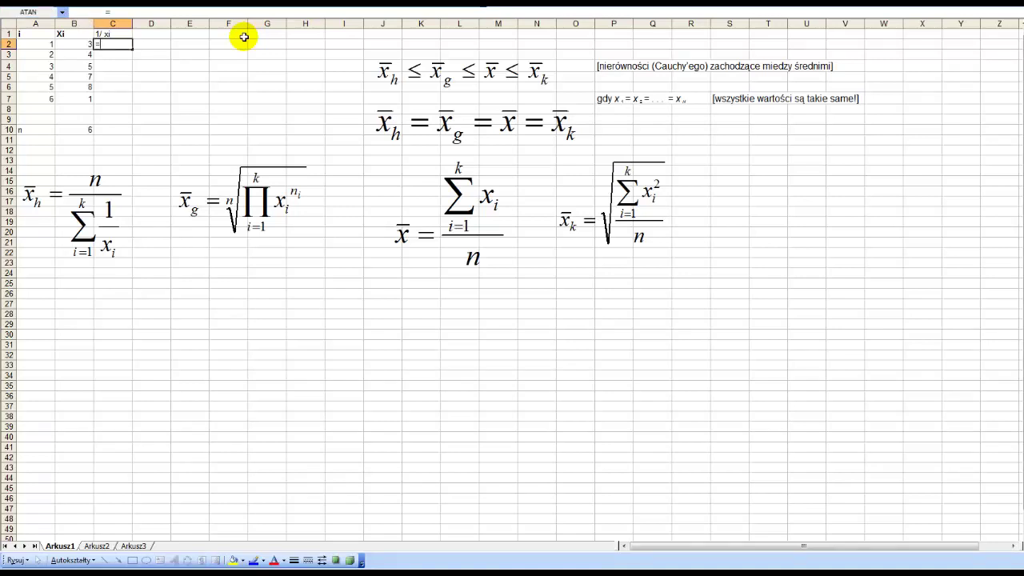
text(1/B2)
key(Return)
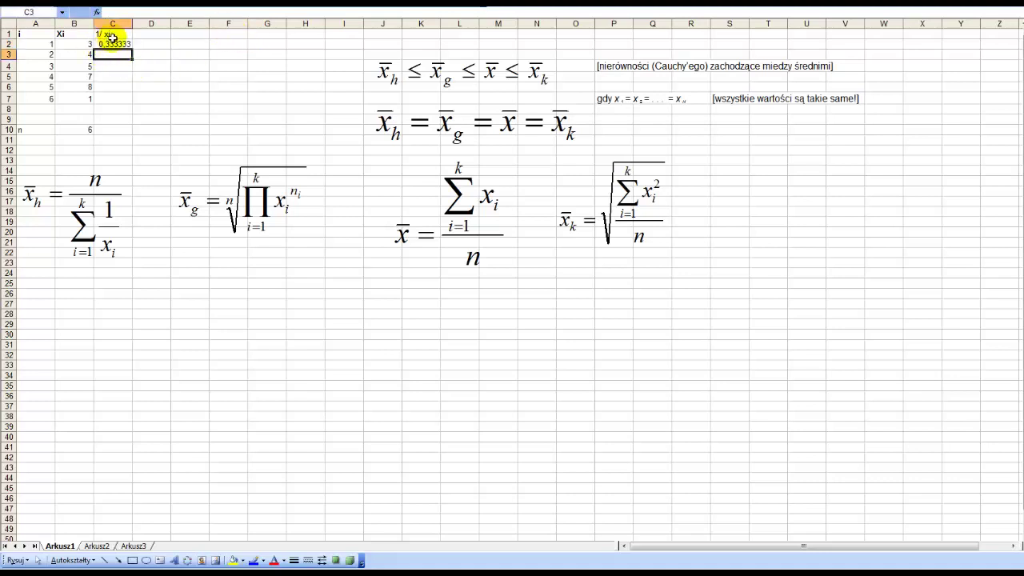
Fill the reciprocal formula down to C7 and show it to three decimals
click(116, 44)
drag(129, 50, 126, 103)
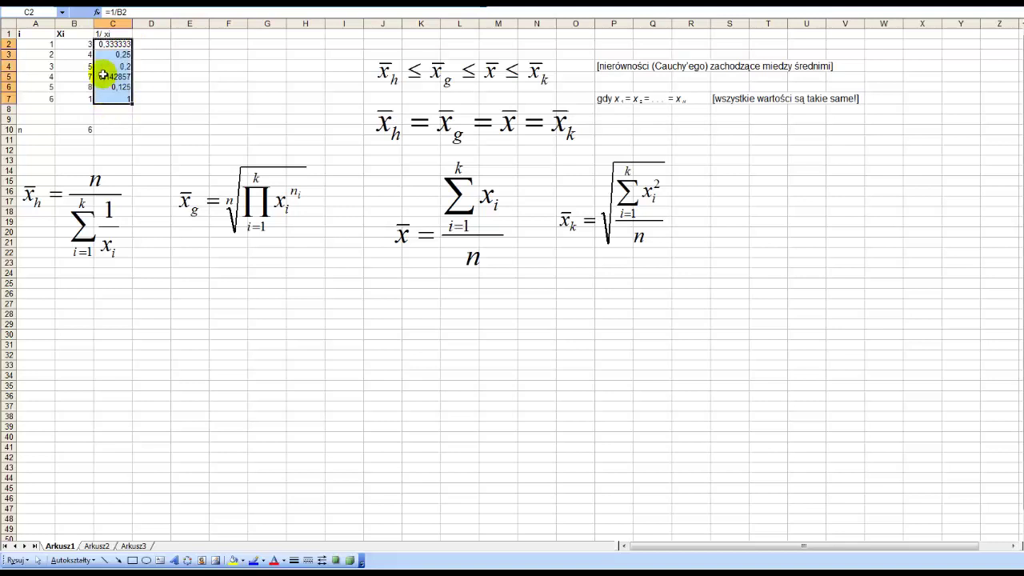
click(344, 4)
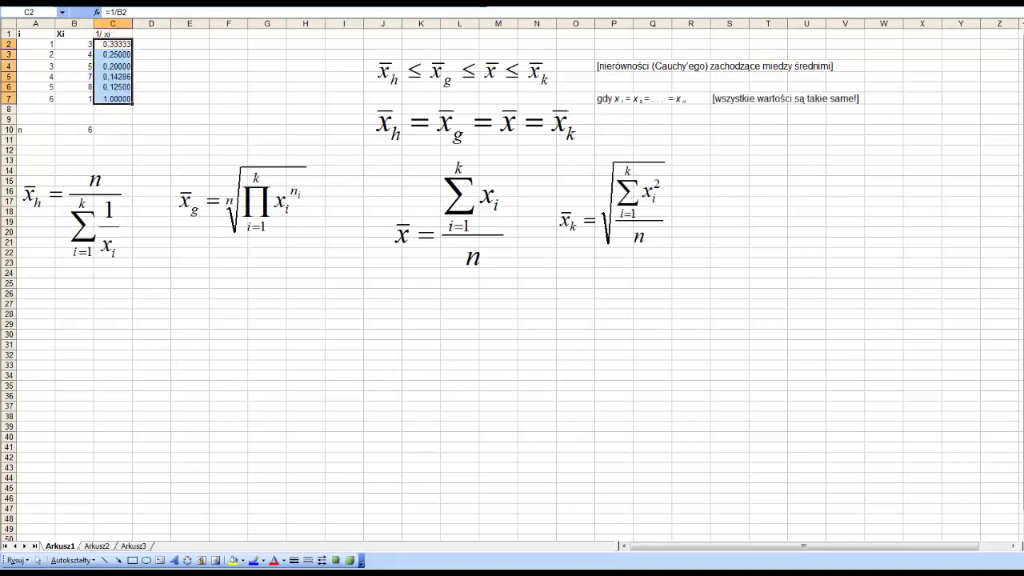
click(344, 4)
click(344, 4)
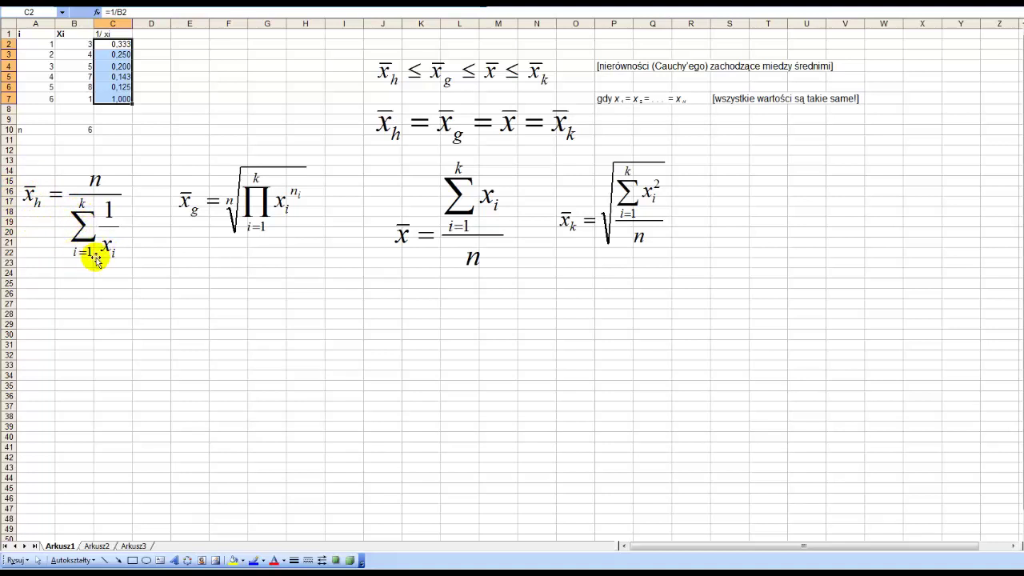
Total the reciprocals in C8 with =suma(C2:C7), giving 2,051
click(110, 108)
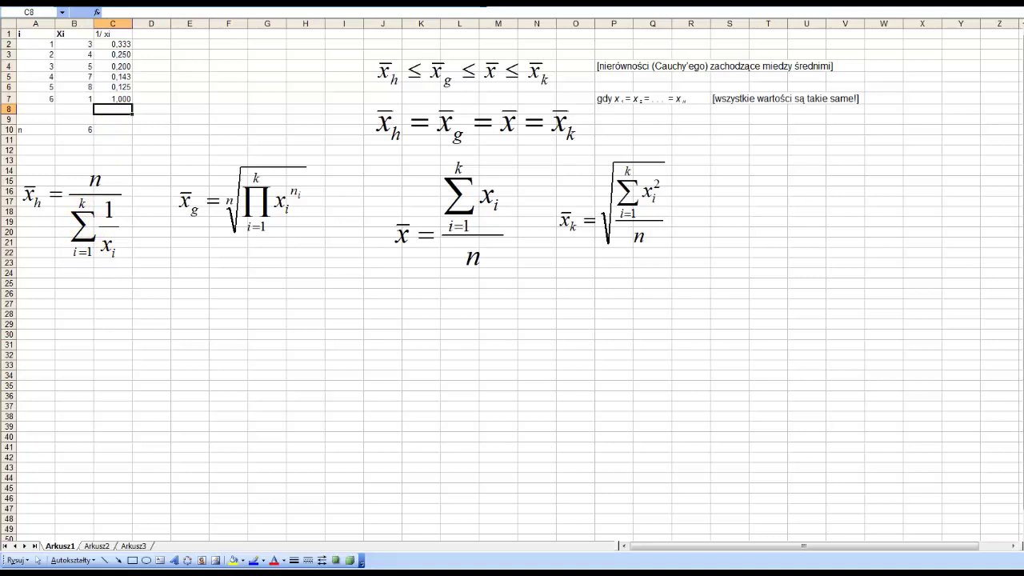
text(=suma)
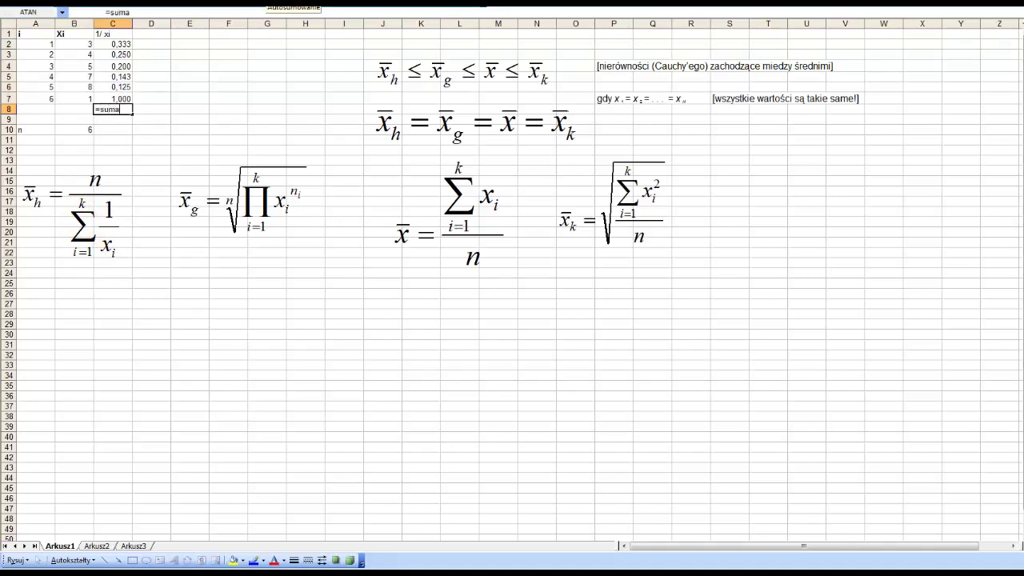
text(()
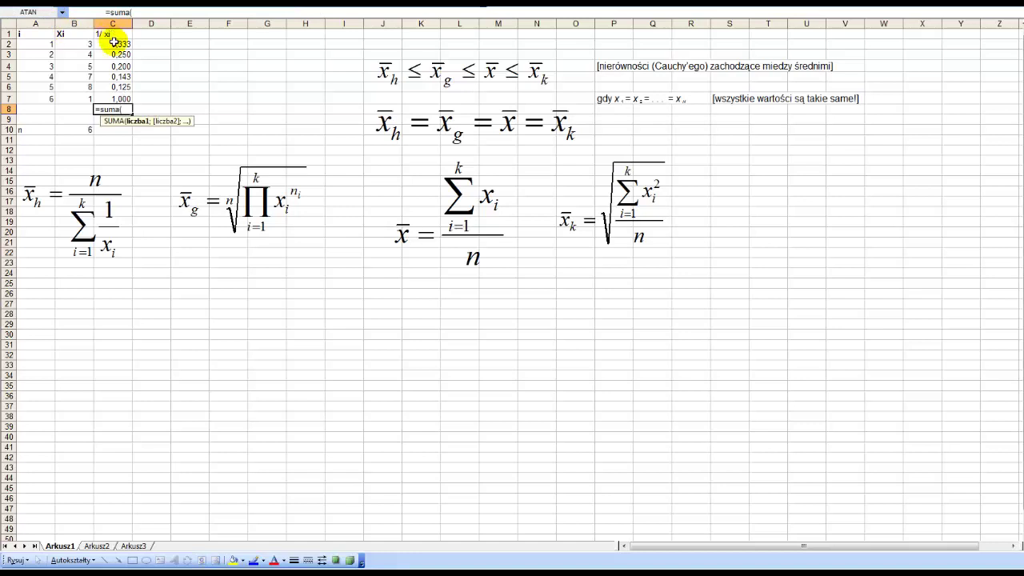
drag(110, 44, 108, 99)
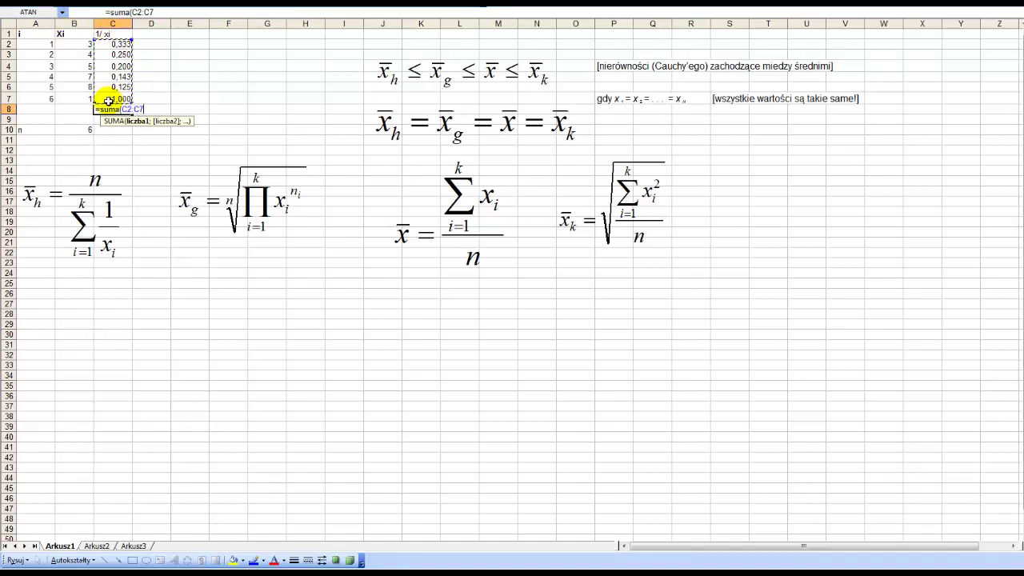
key(Return)
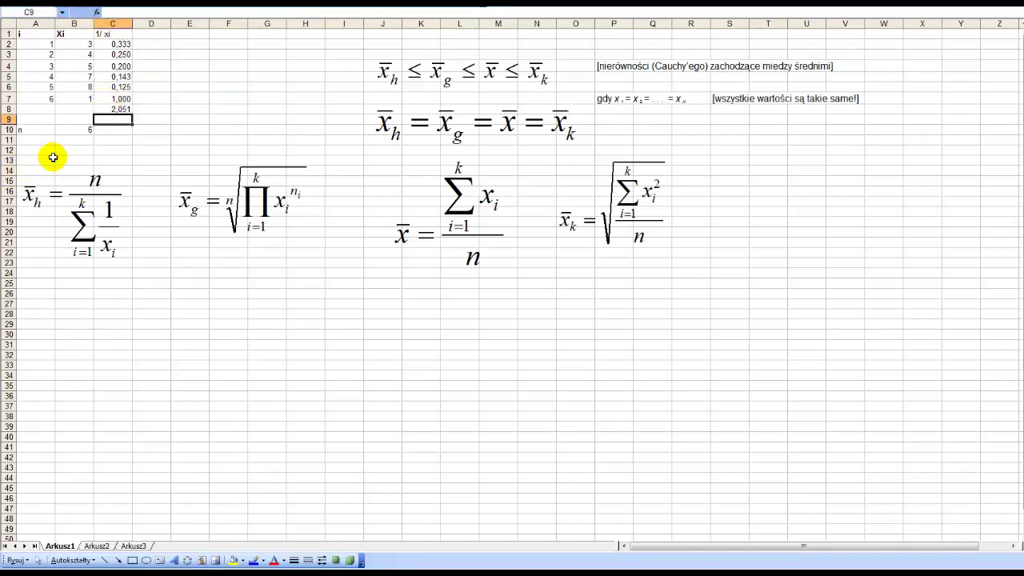
click(50, 284)
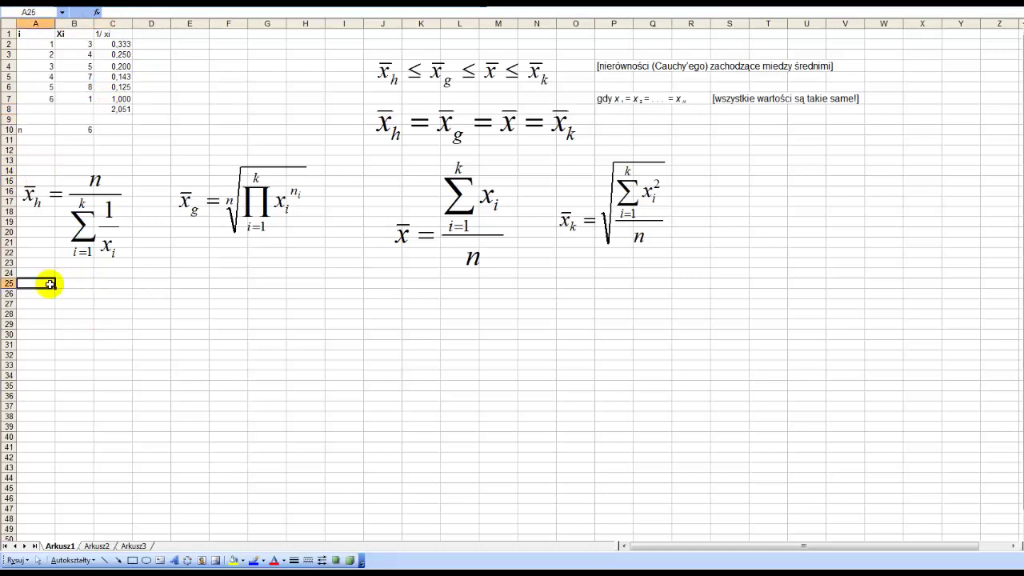
Label A25 'średnia harmoniczna' and compute the harmonic mean =B10/C8 in D25
text(średnia)
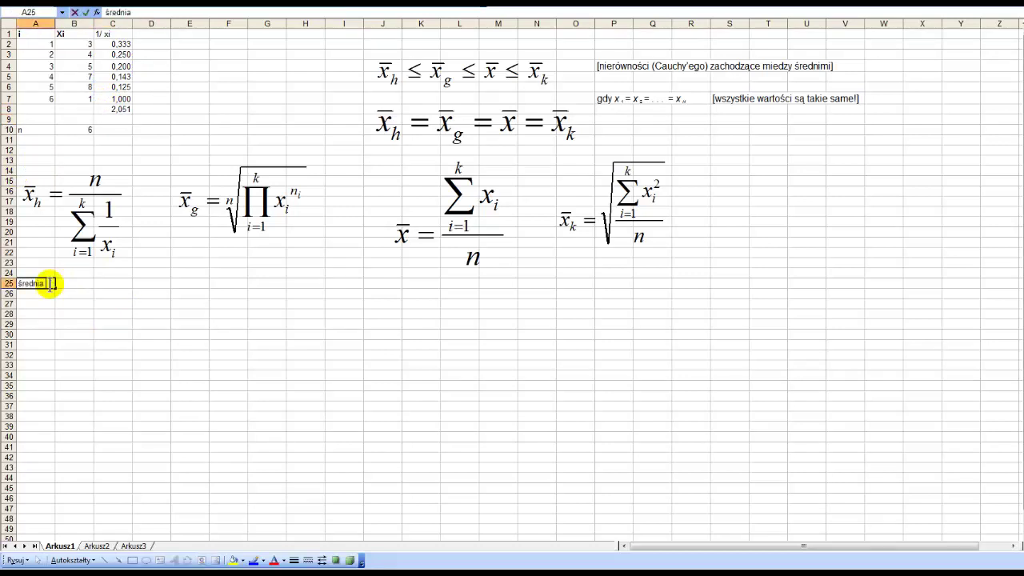
text( harm)
key(Tab)
key(Tab)
key(Tab)
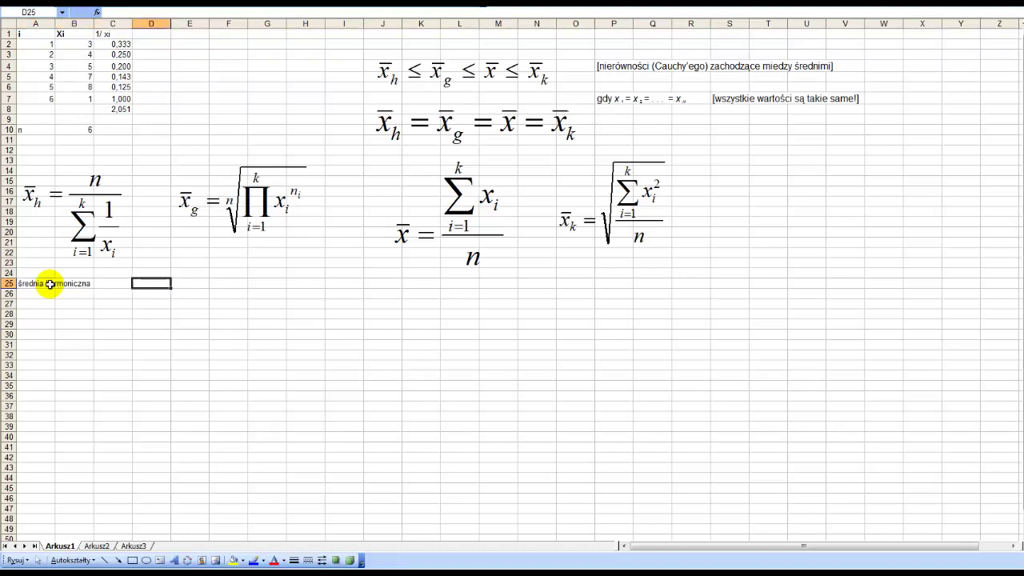
text(=)
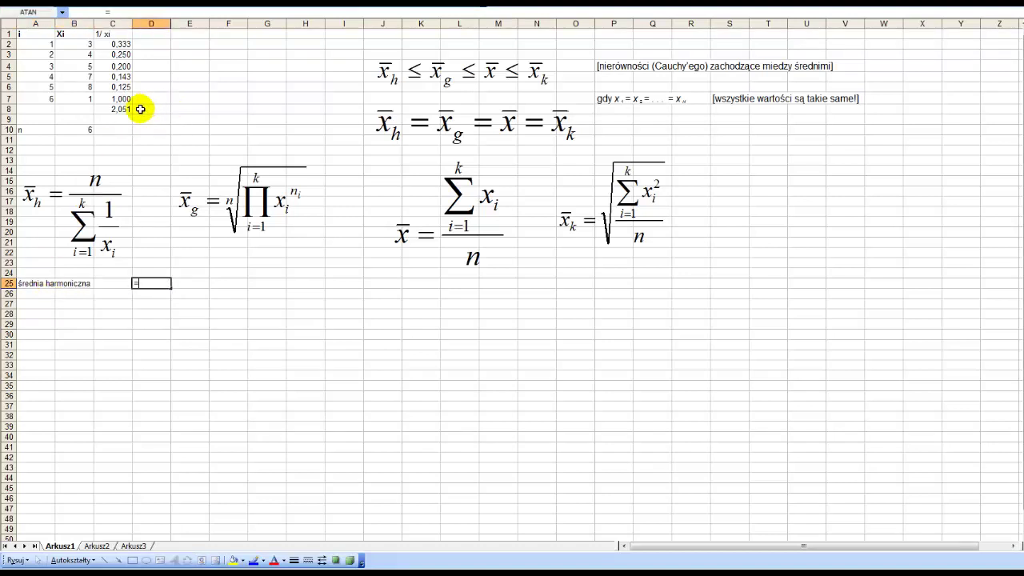
click(73, 130)
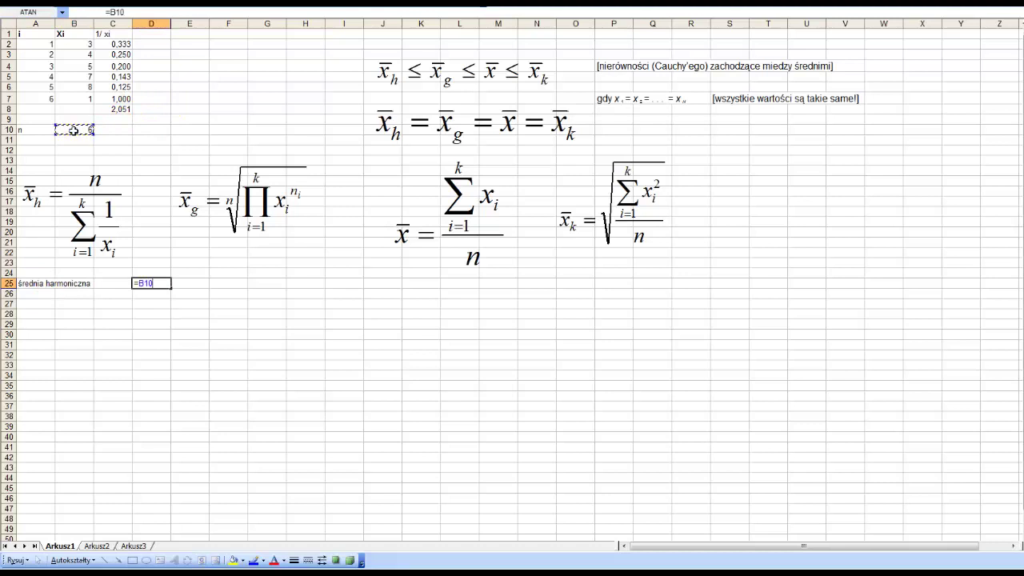
text(/)
click(116, 109)
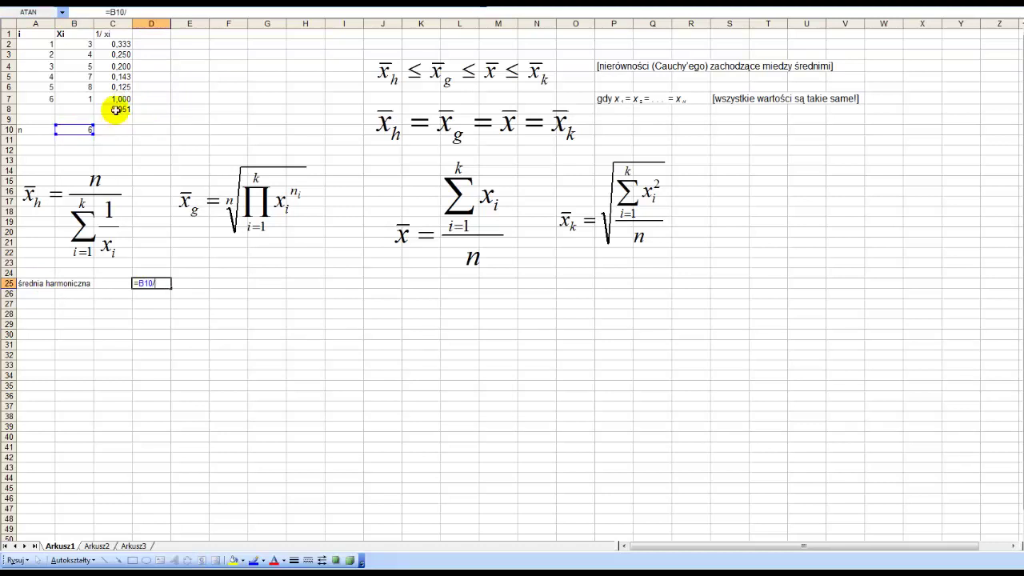
key(Return)
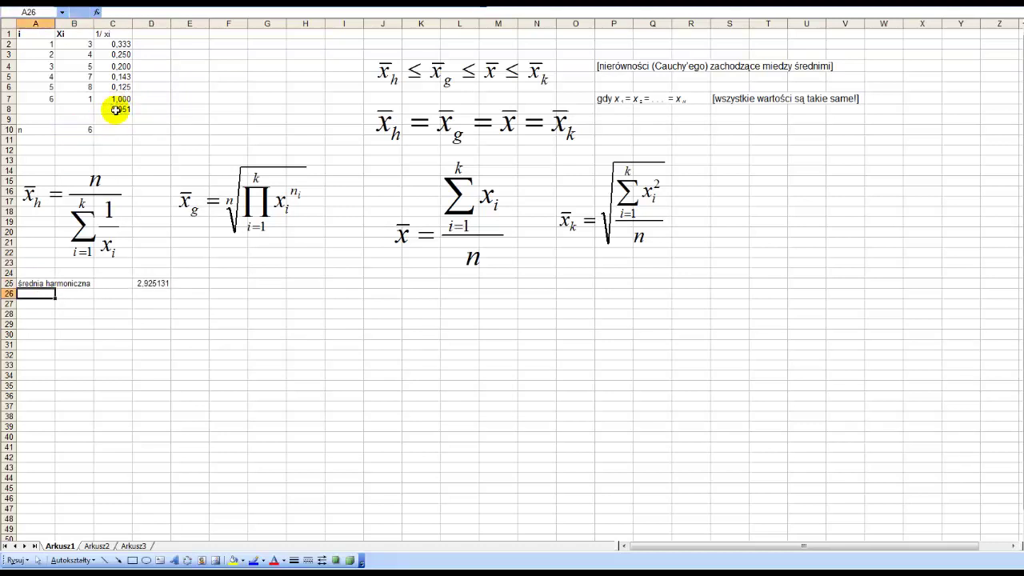
key(Up)
key(Right)
key(Right)
key(Right)
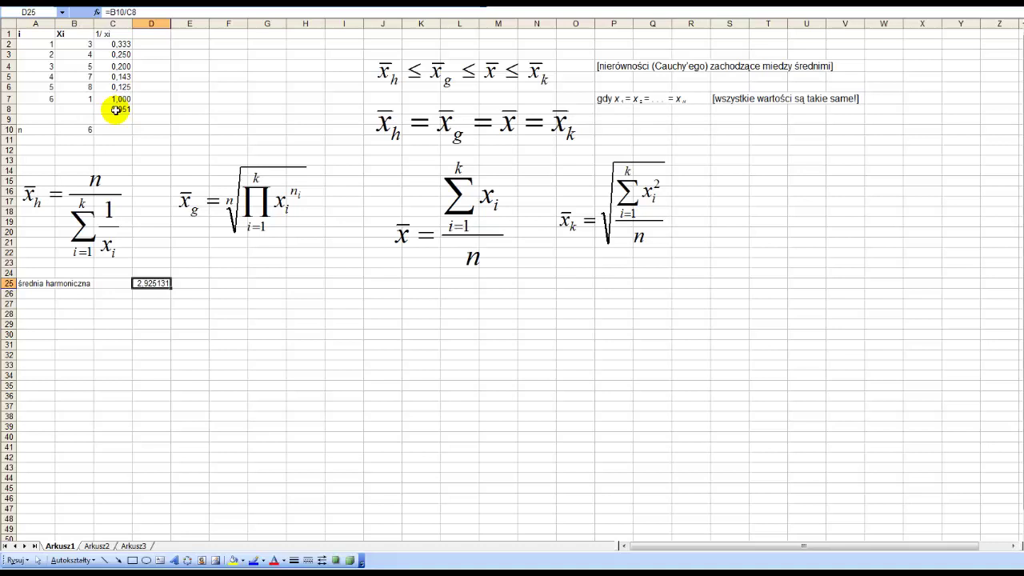
Make the 'średnia harmoniczna' label bold
key(Left)
key(Left)
key(Left)
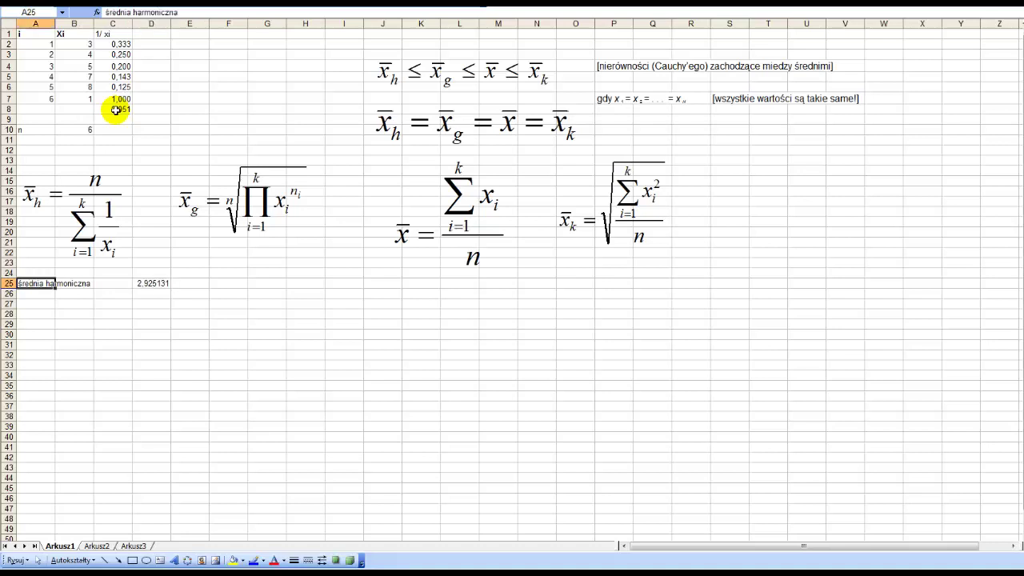
key(ctrl+b)
key(Right)
key(Right)
key(Right)
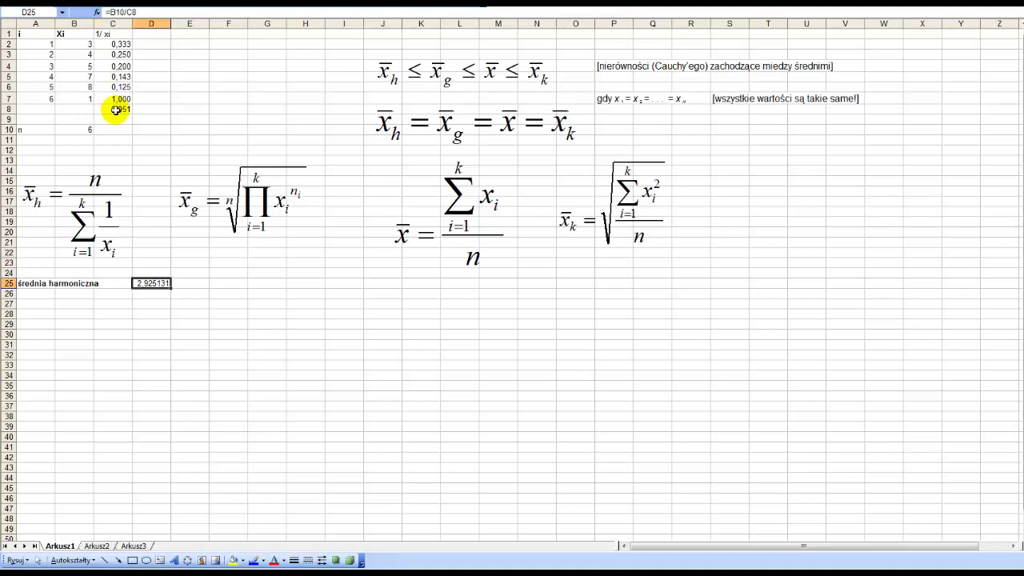
Reduce D25's decimals so the harmonic mean shows as 2,925
click(320, 2)
click(320, 1)
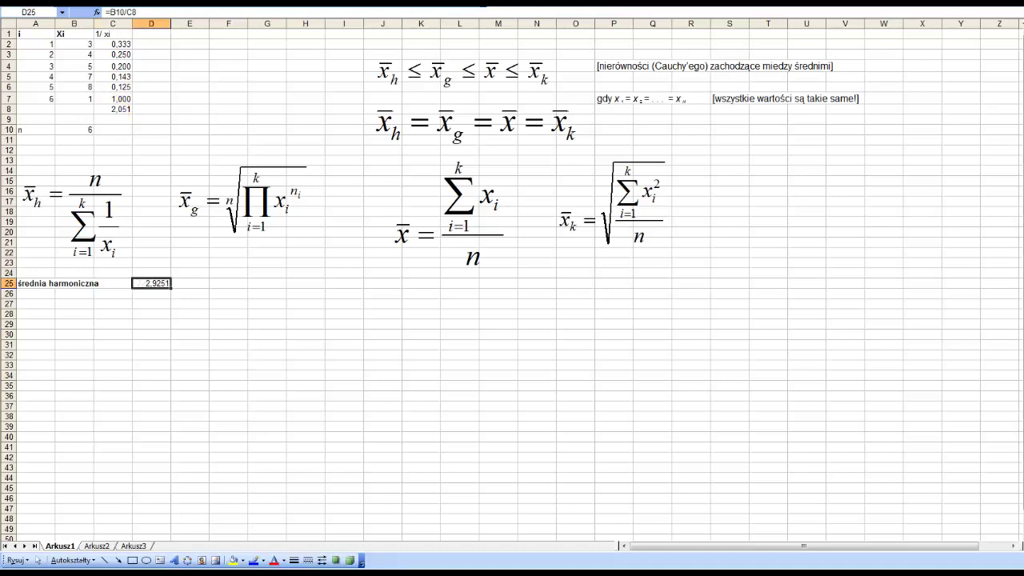
click(320, 2)
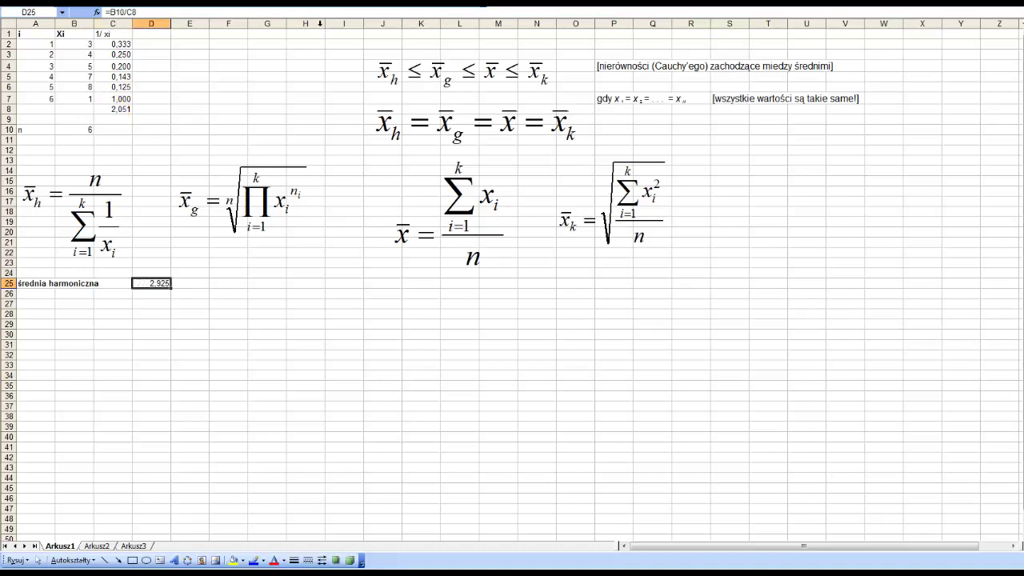
click(26, 293)
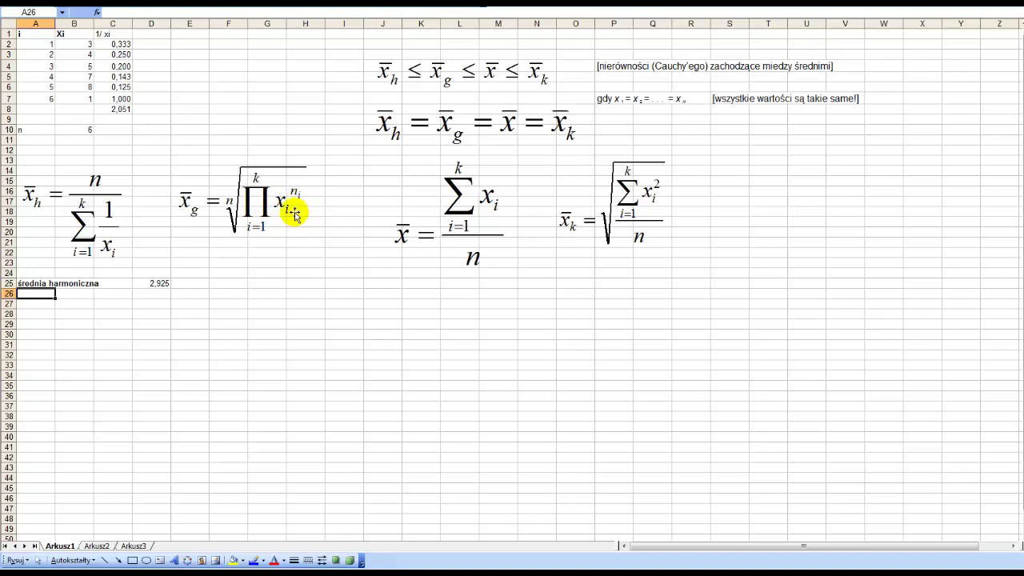
drag(72, 34, 63, 101)
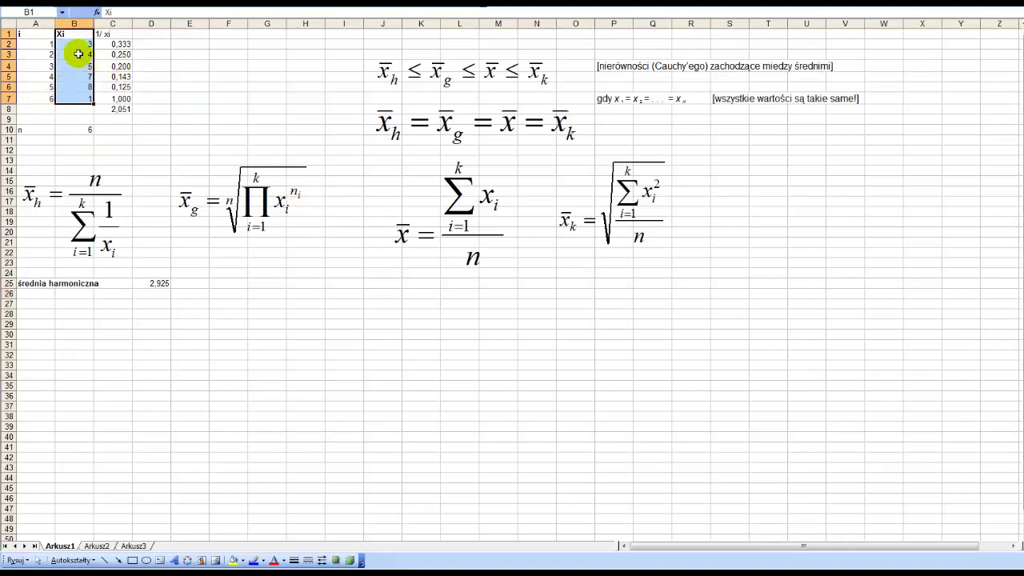
drag(76, 44, 87, 99)
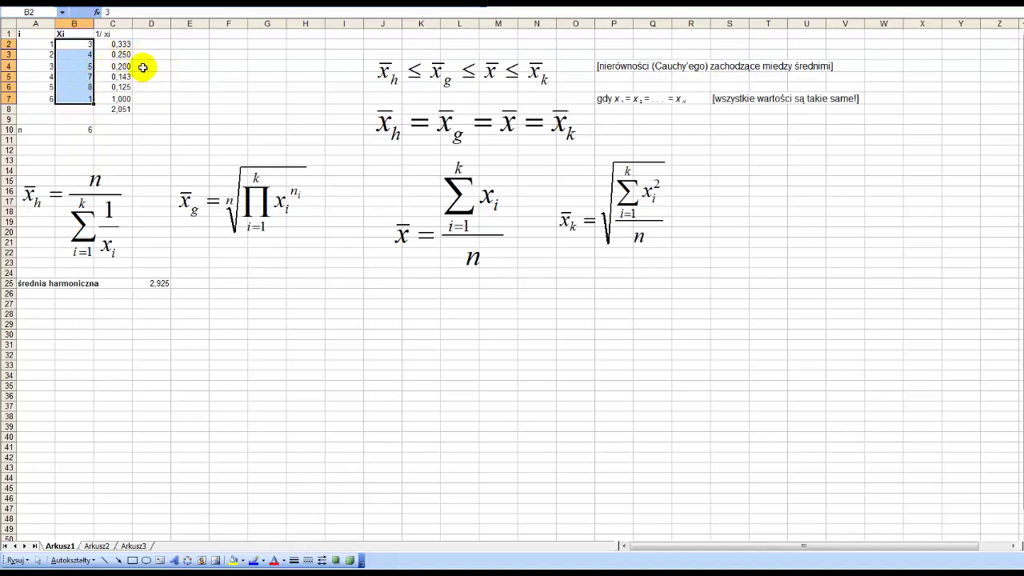
click(104, 33)
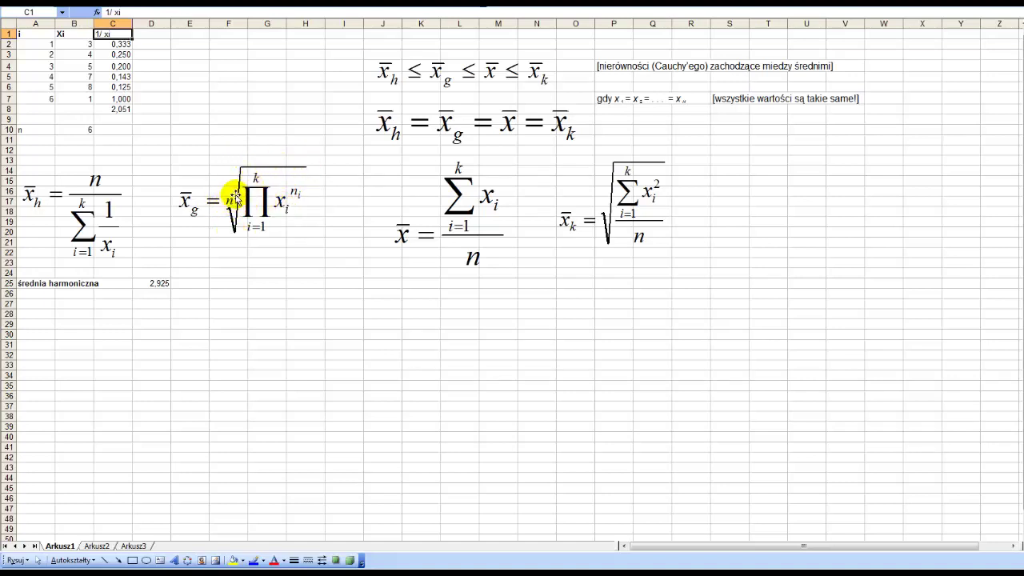
Label A27 'średnia geometryczna' and enter the product of B2:B7 with ILOCZYN in D27
click(45, 302)
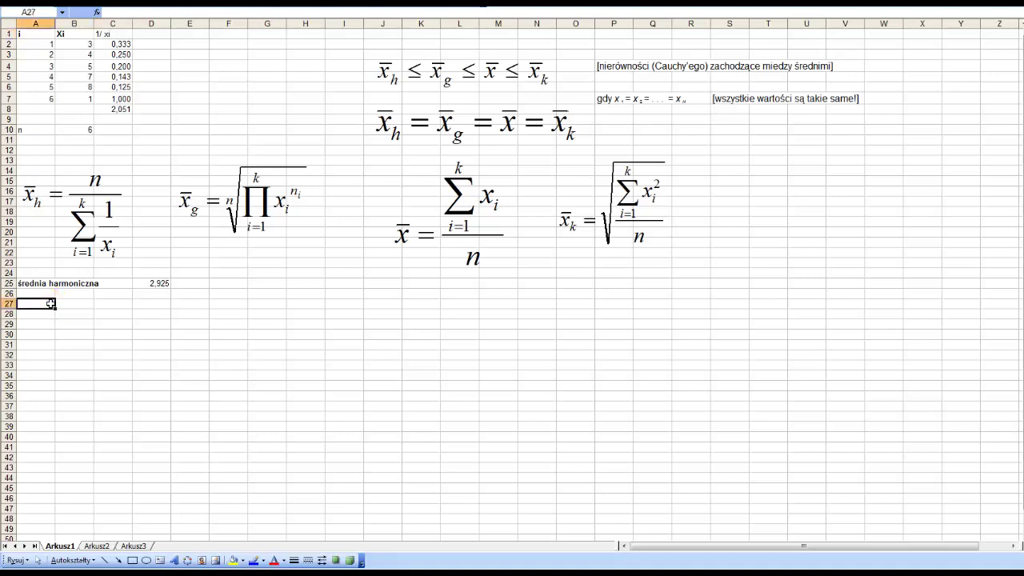
text(średnia geome)
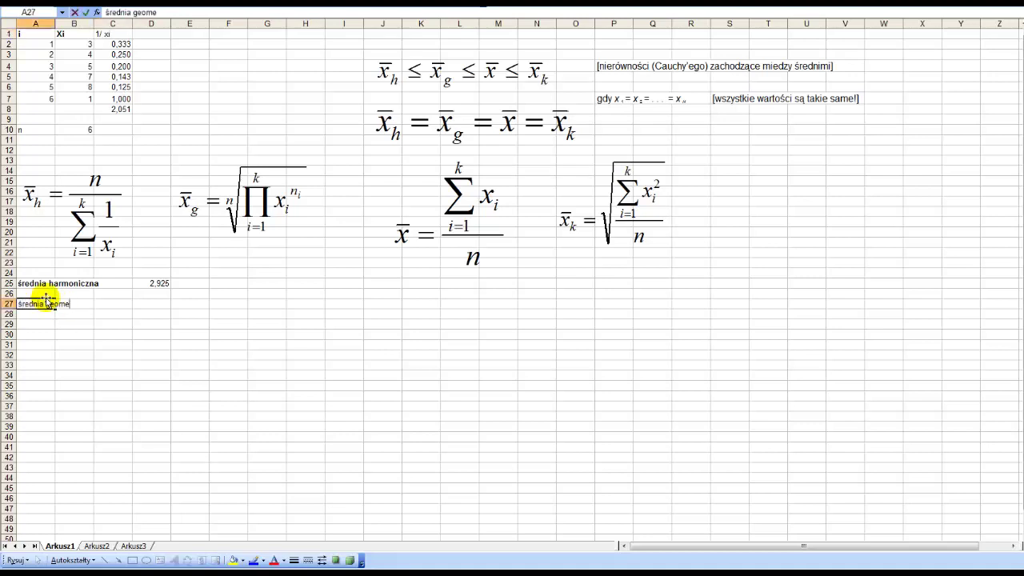
key(Tab)
key(Tab)
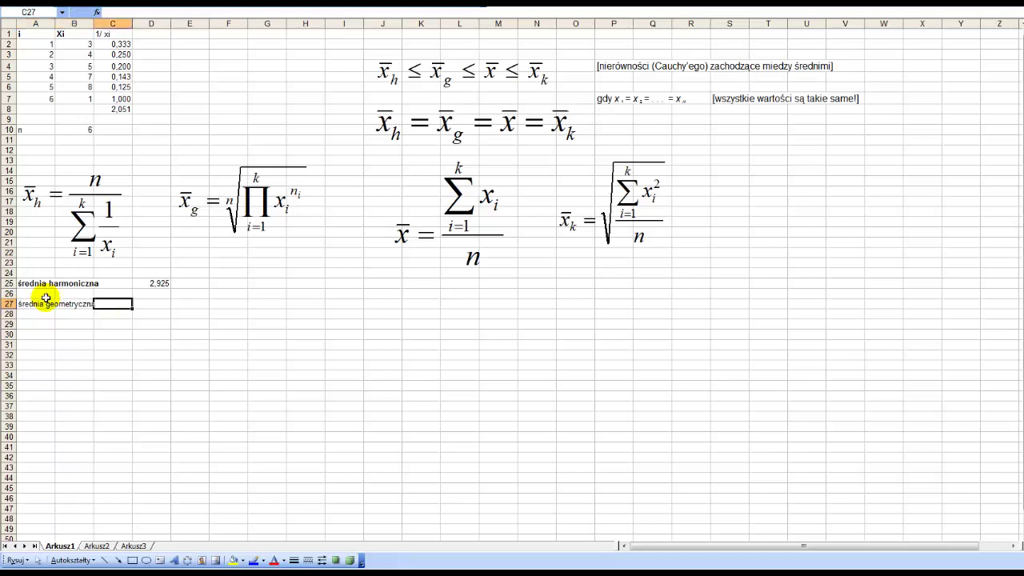
key(Tab)
text(=)
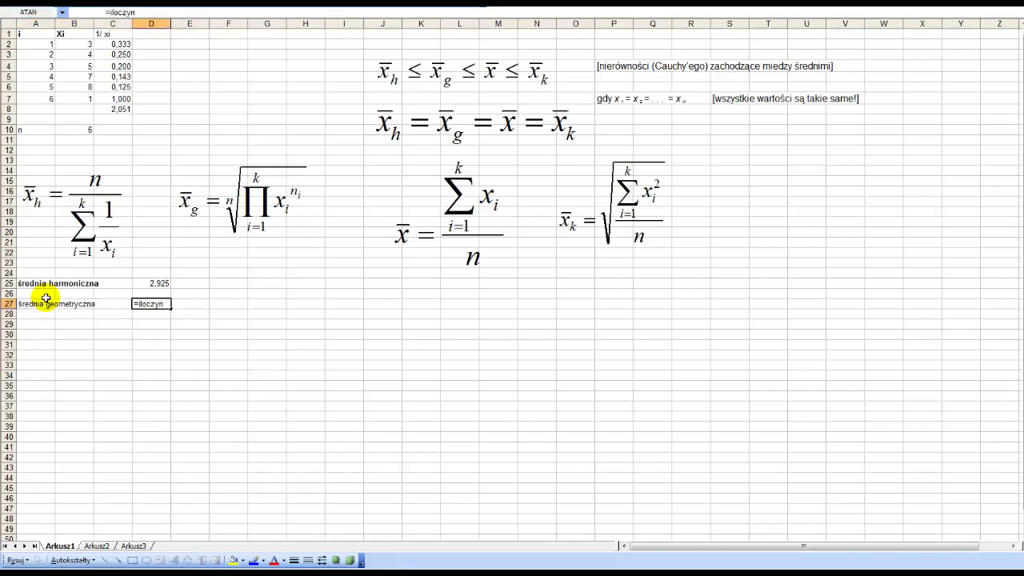
text(()
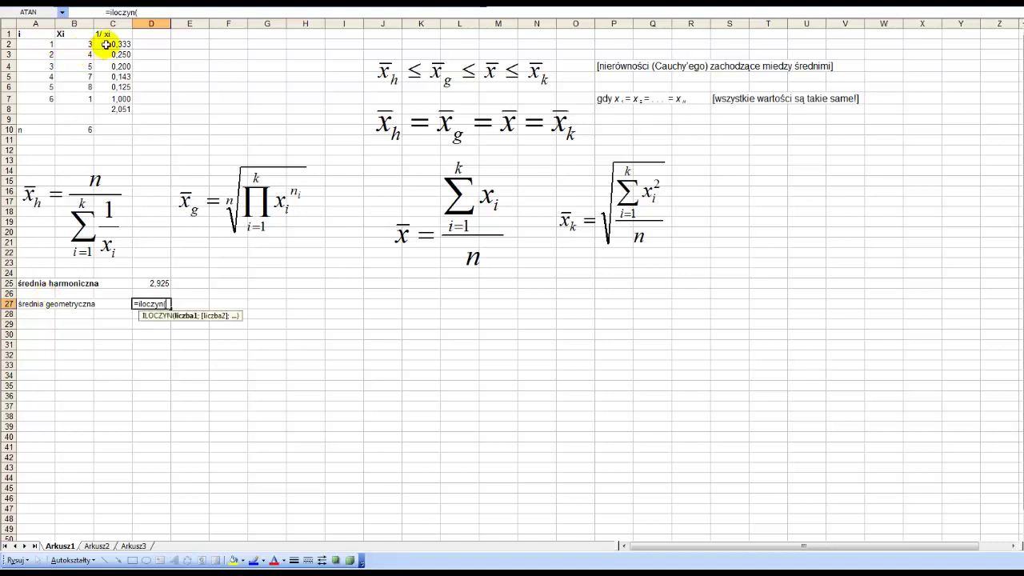
drag(68, 44, 63, 98)
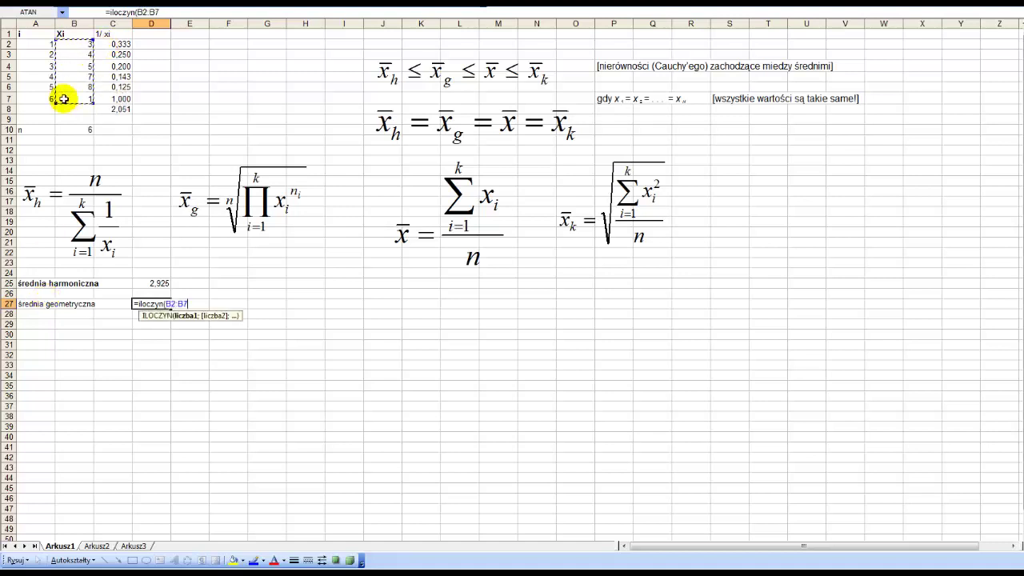
text())
key(Return)
key(Left)
key(Left)
key(Left)
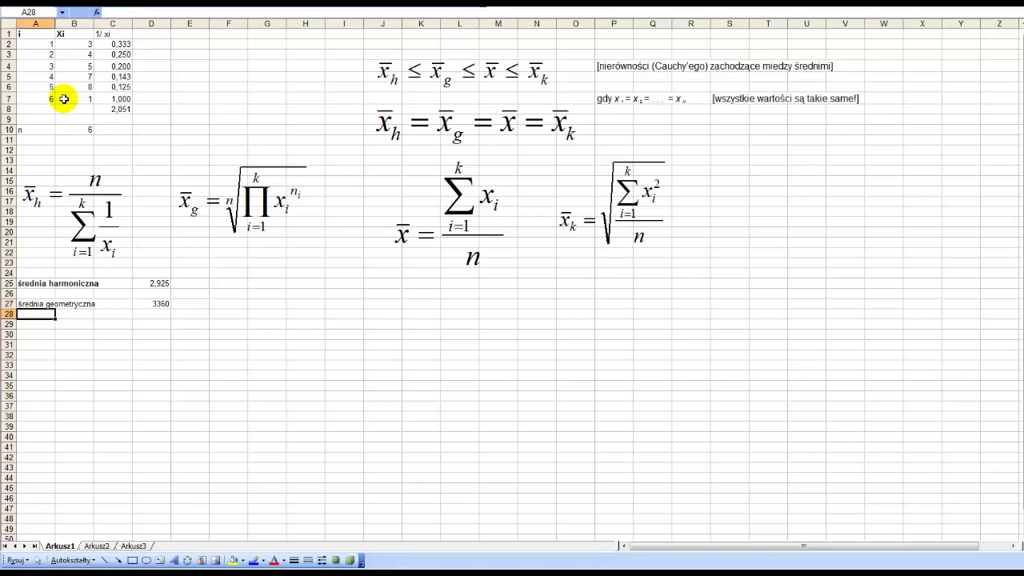
key(Up)
key(Right)
key(Right)
key(Right)
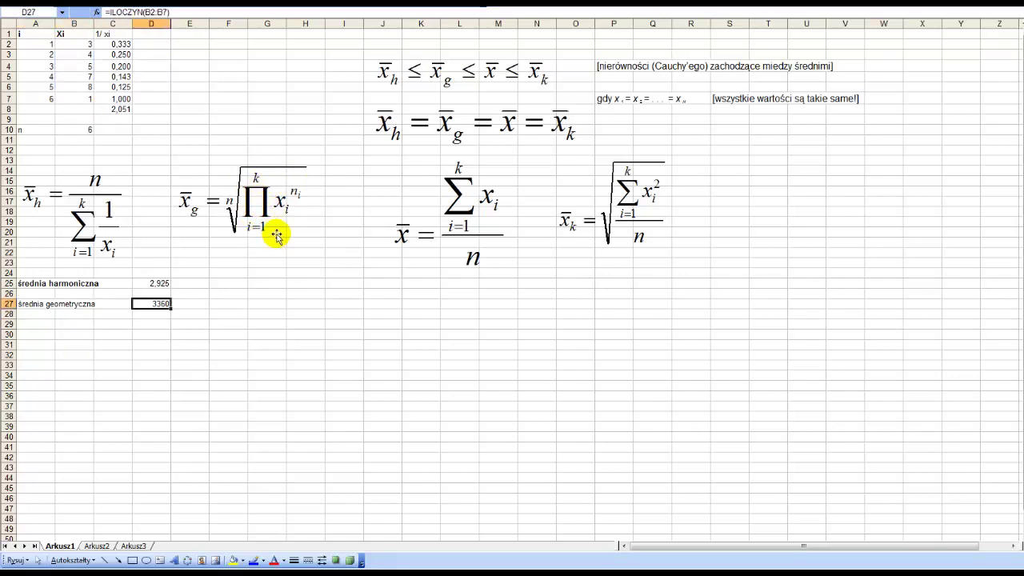
Raise the product to 1/B10 so D27 shows the geometric mean 3,870
key(F2)
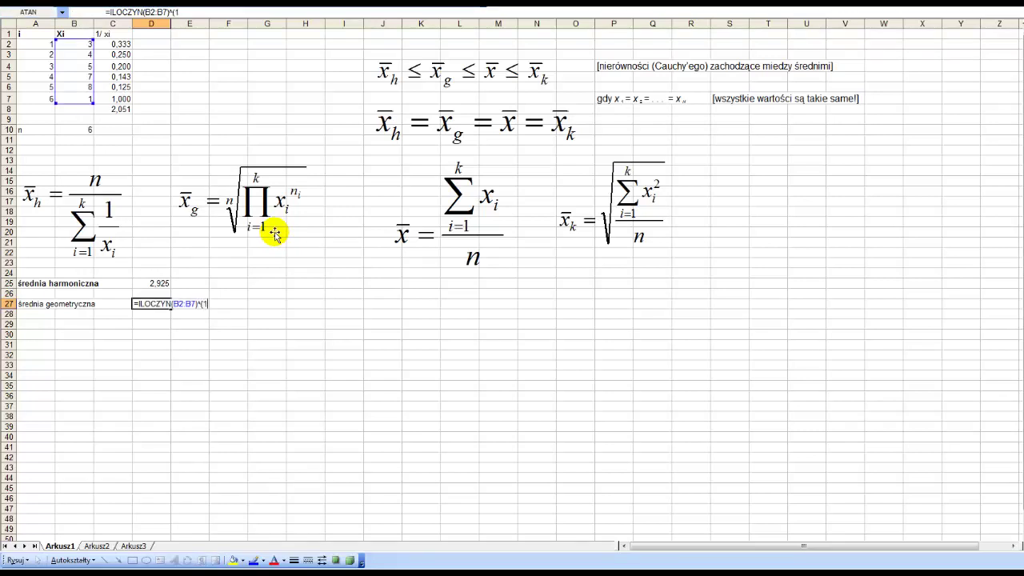
click(83, 129)
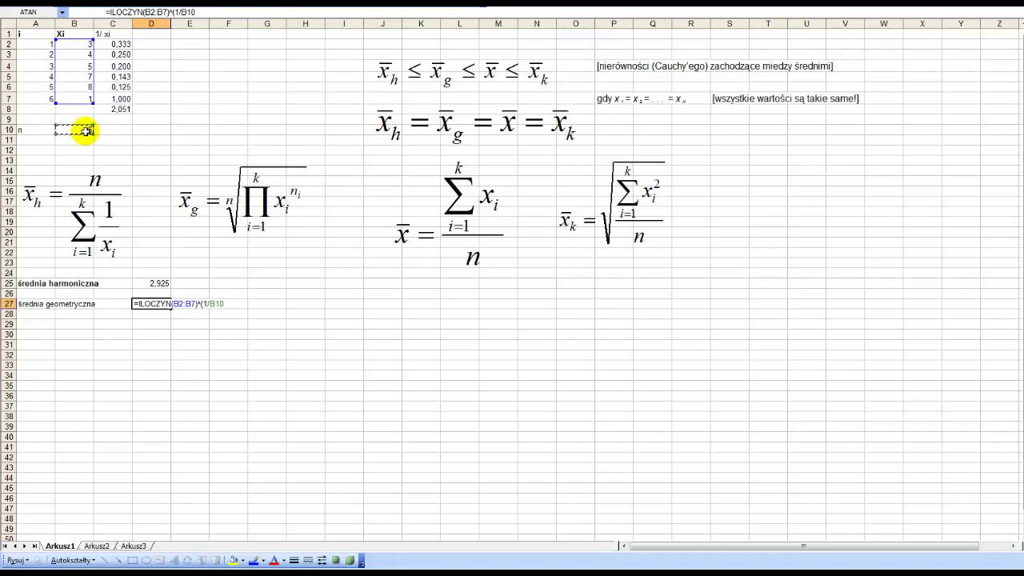
key(Return)
key(Up)
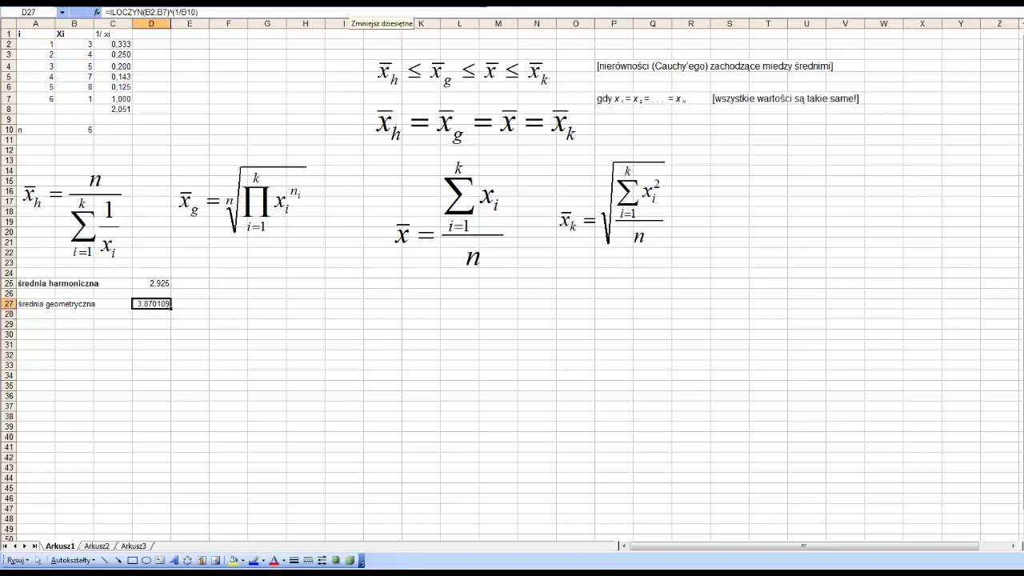
click(356, 2)
click(356, 3)
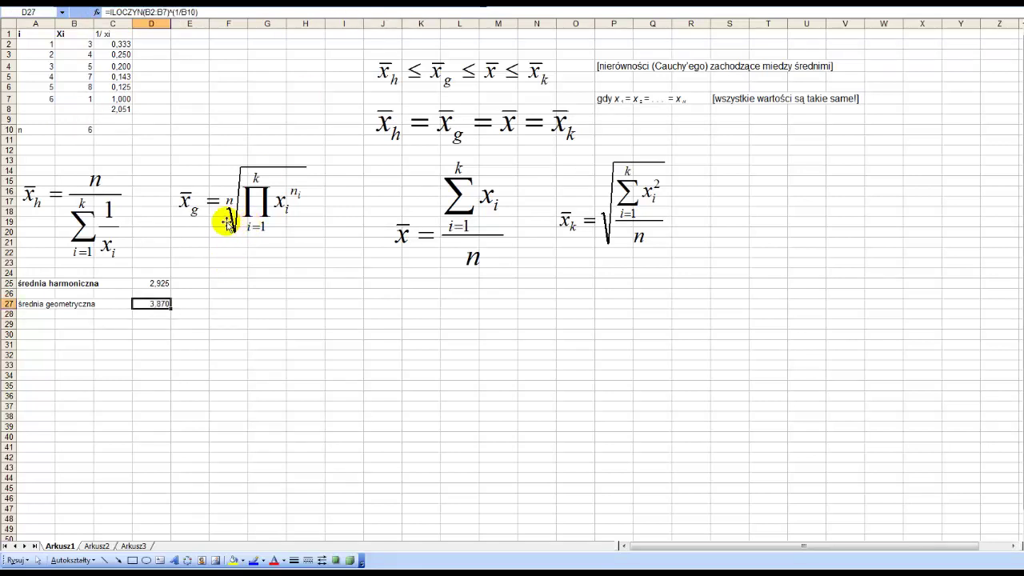
Make the 'średnia geometryczna' label bold
click(44, 304)
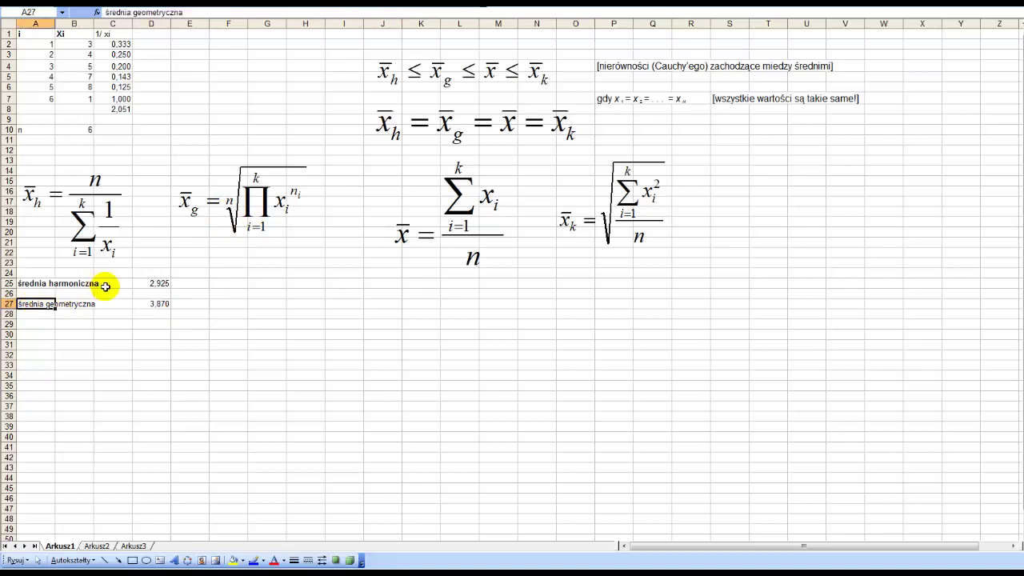
key(ctrl+b)
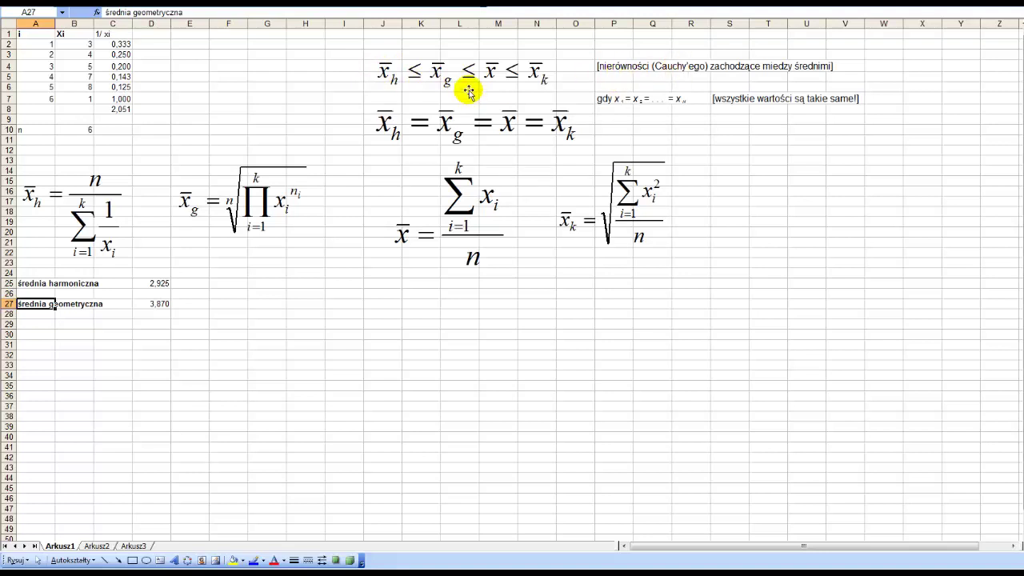
click(33, 323)
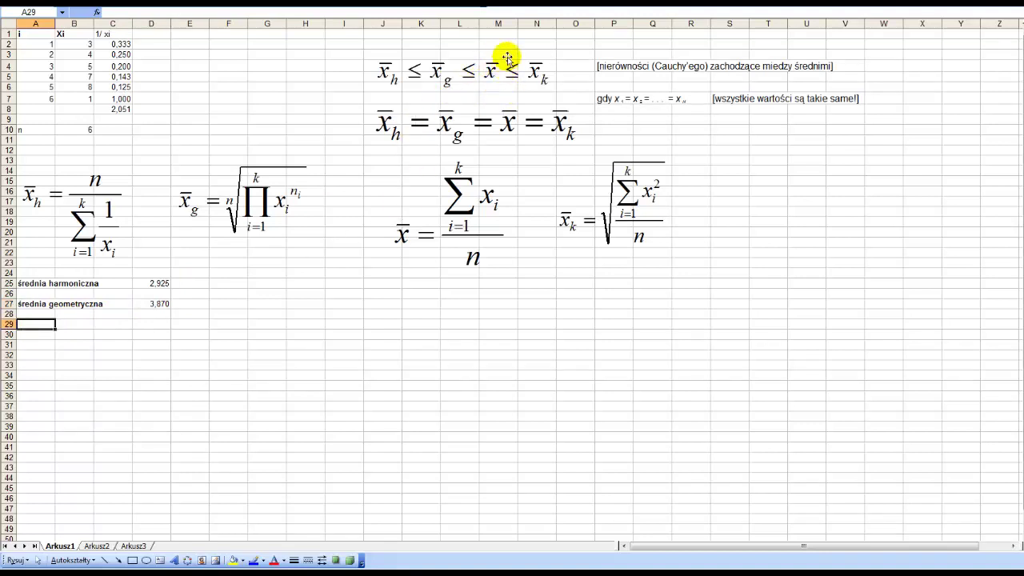
AutoSum the Xi values in B8, giving 28
click(75, 108)
click(286, 3)
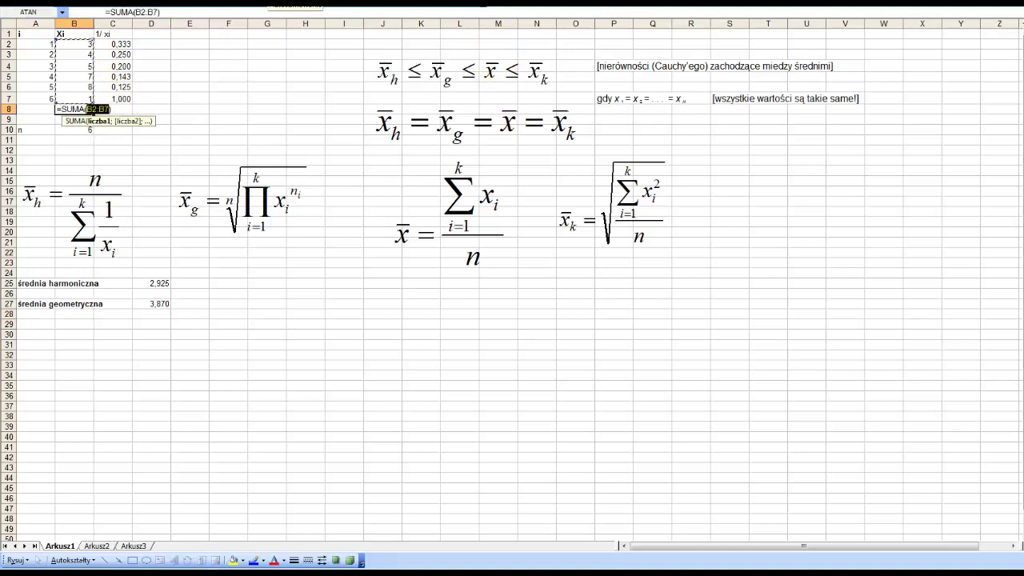
key(Return)
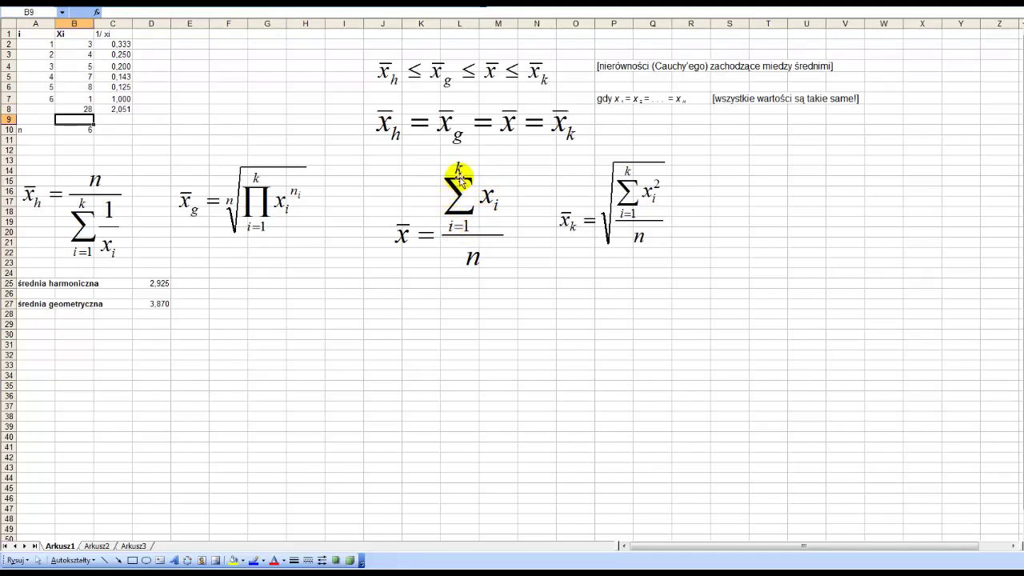
Label A29 'średnia arytmetyczna' and compute the arithmetic mean =B8/B10 in D29
click(33, 323)
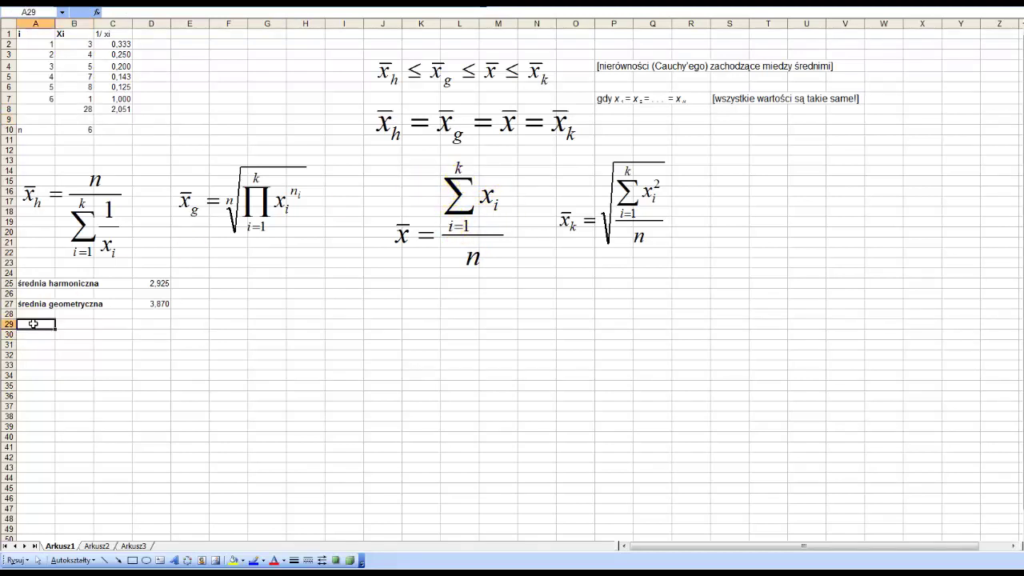
text(śred)
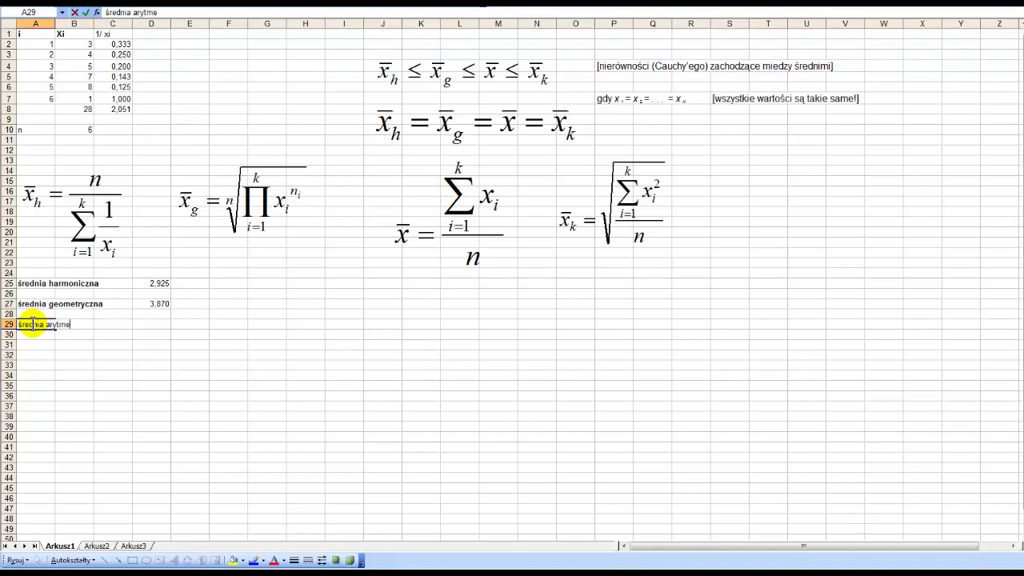
text(nia)
key(Tab)
key(Tab)
key(Tab)
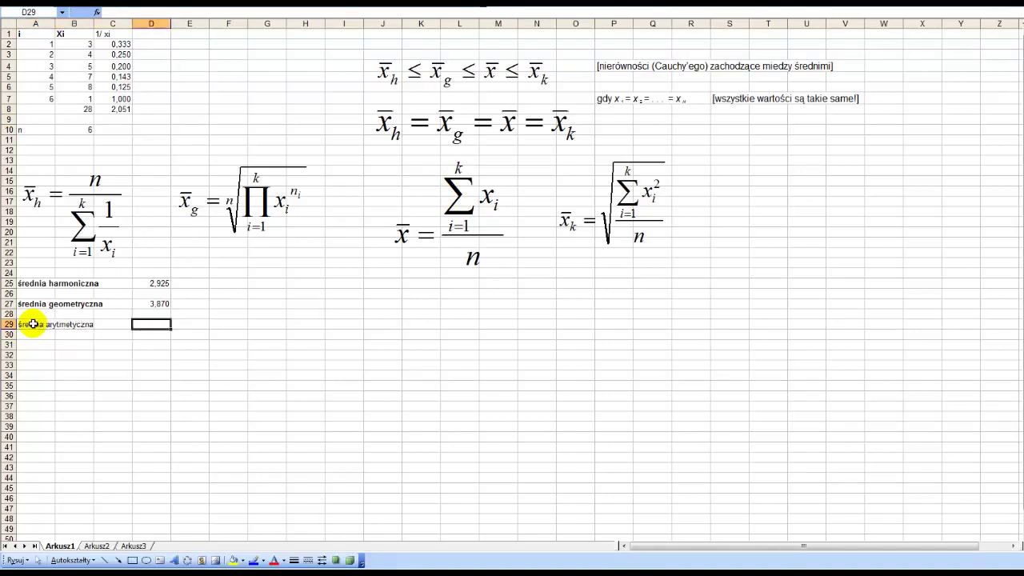
text(=)
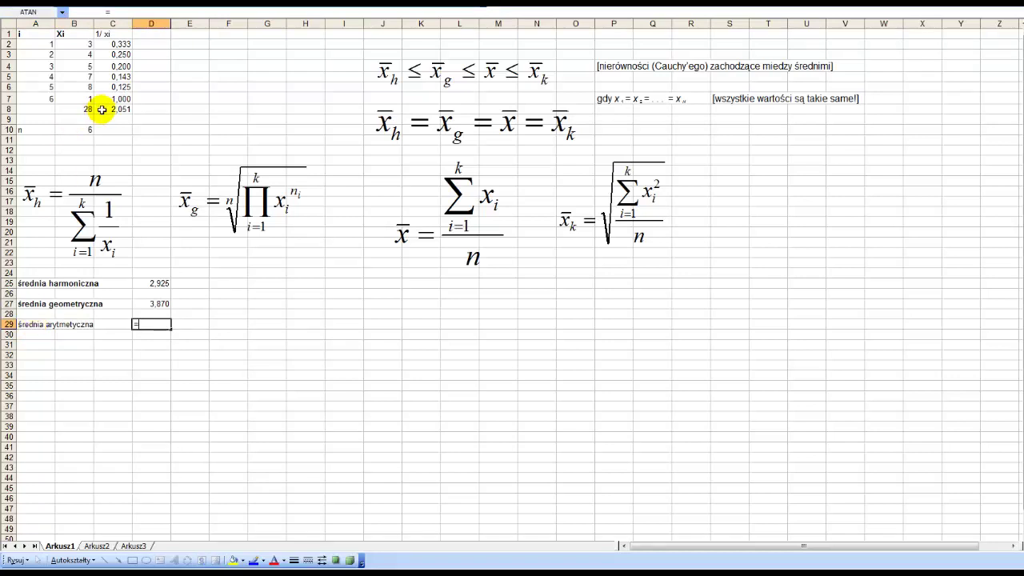
click(84, 109)
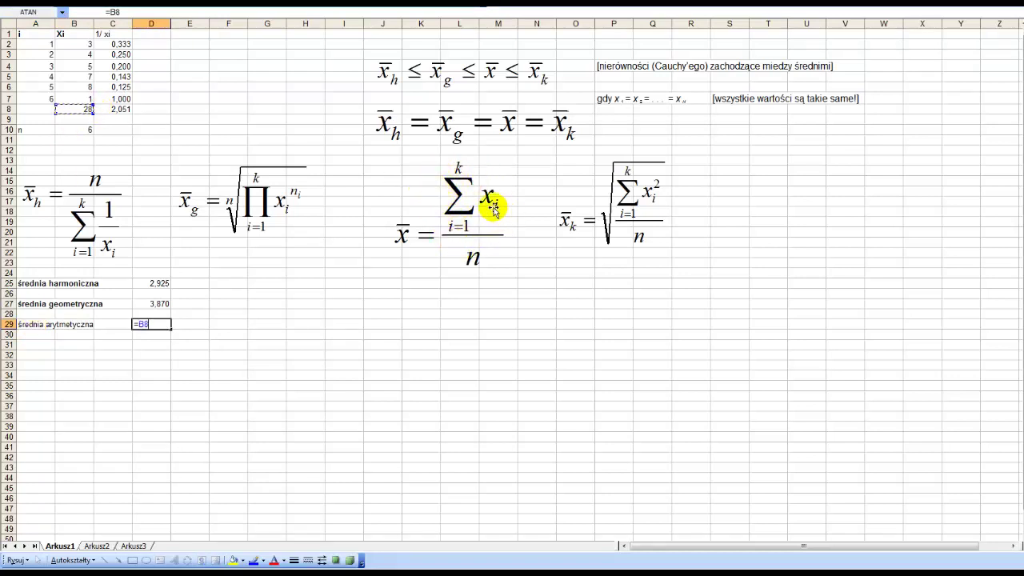
click(80, 129)
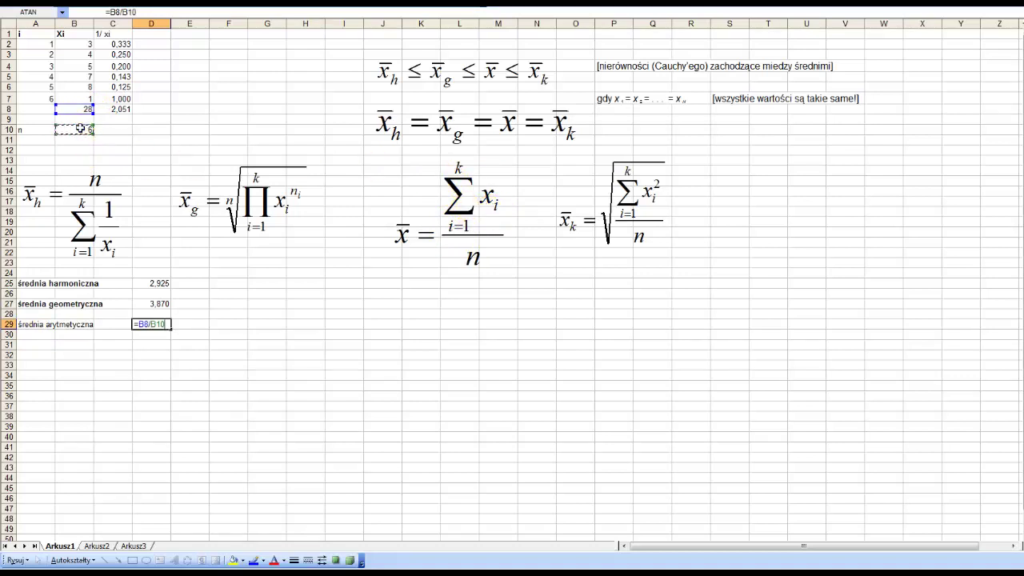
key(Return)
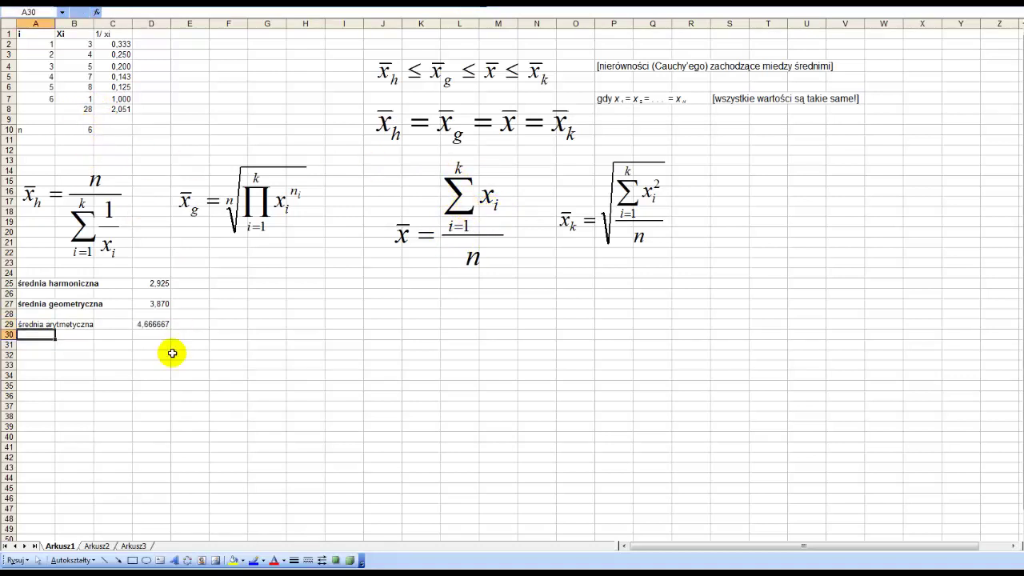
Make the 'średnia arytmetyczna' label bold
click(153, 324)
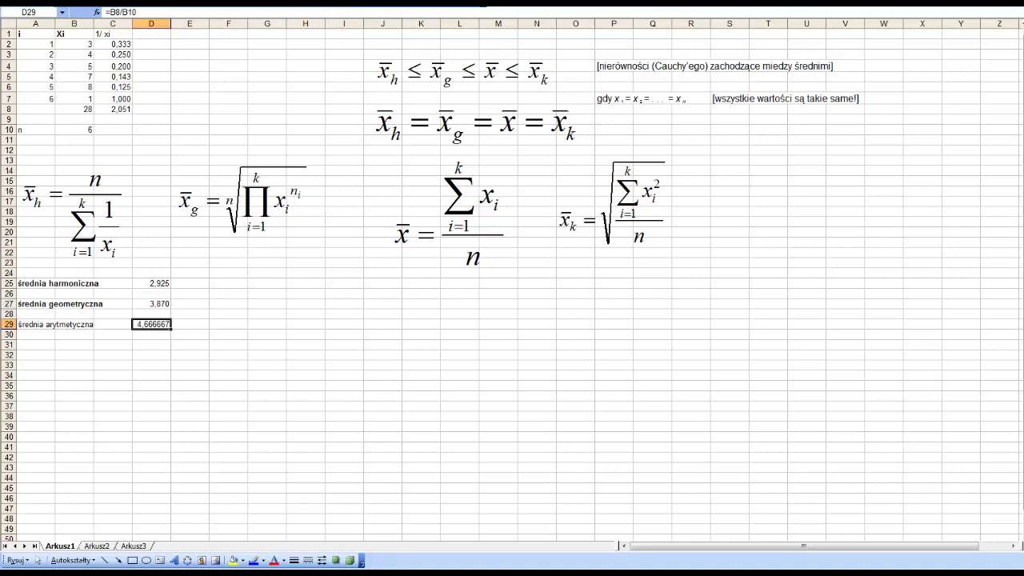
click(32, 324)
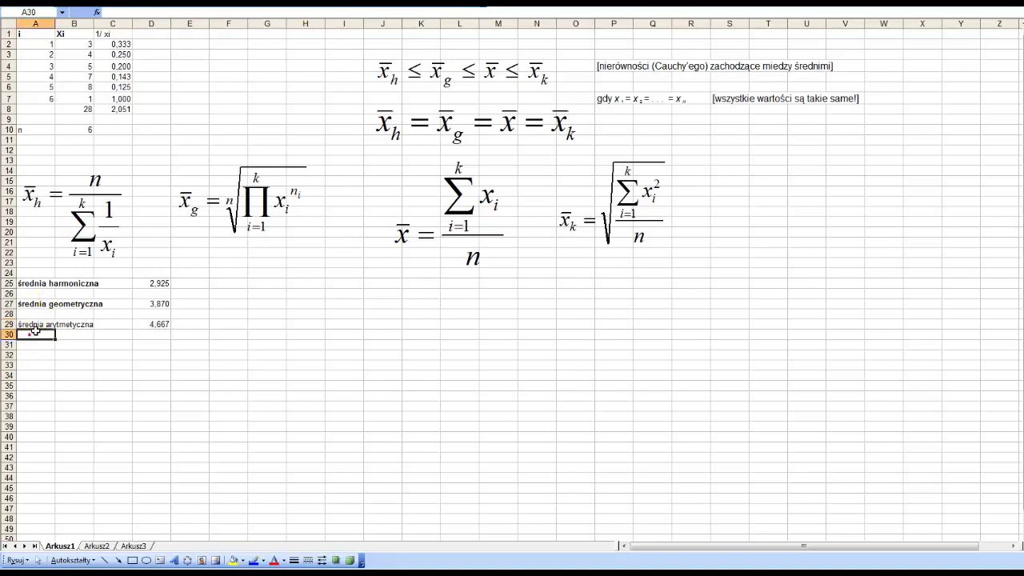
key(ctrl+b)
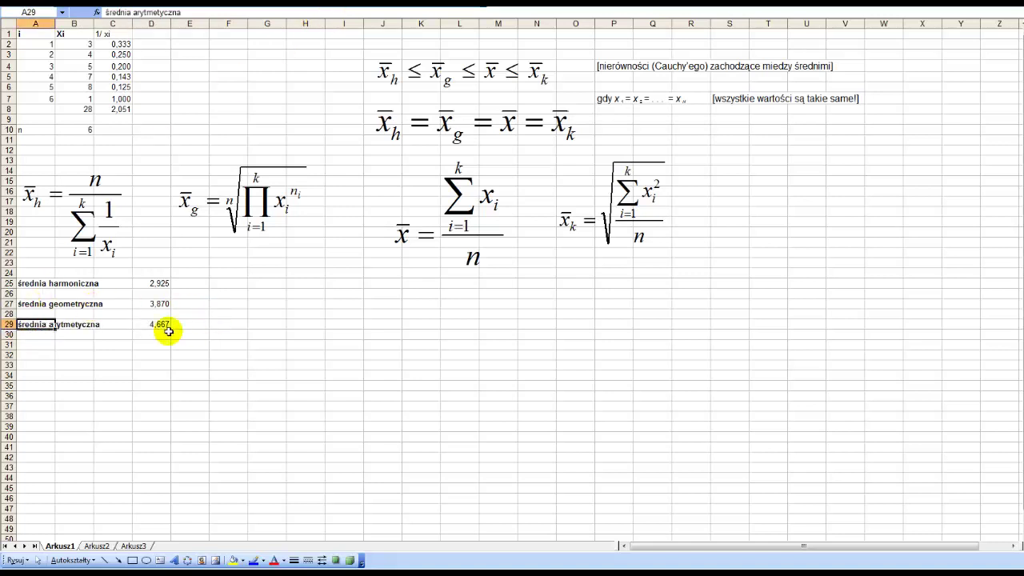
click(42, 345)
click(42, 345)
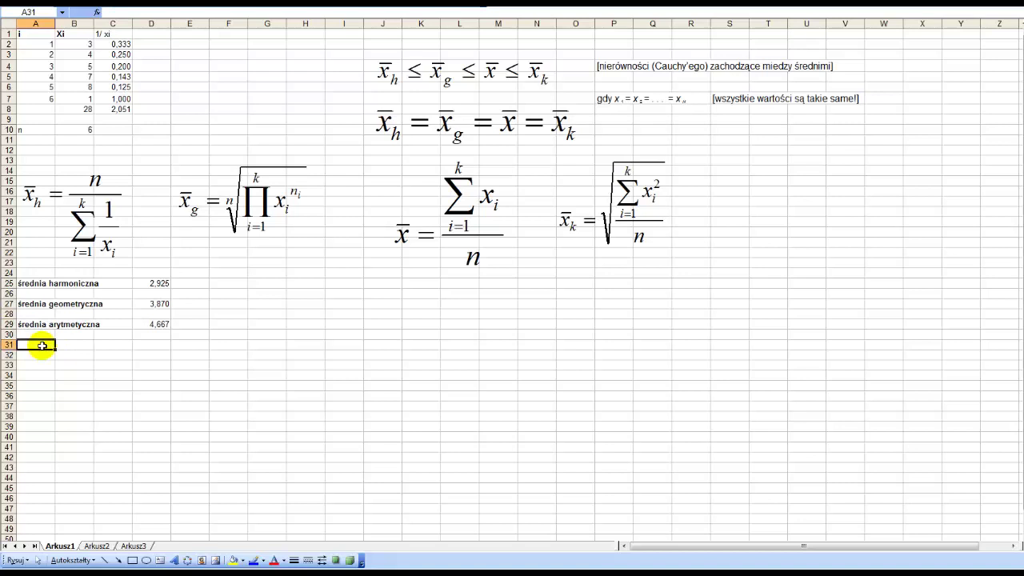
Add a bold 'średnia kwadratowa' label in A31 and begin an Xi header in D1
text(średnia kwadratowa)
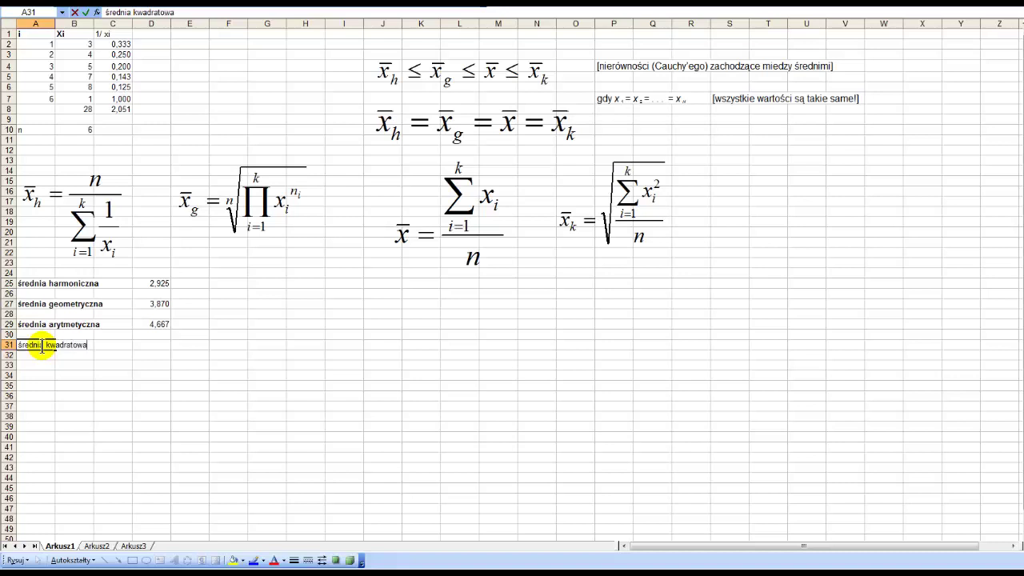
key(Tab)
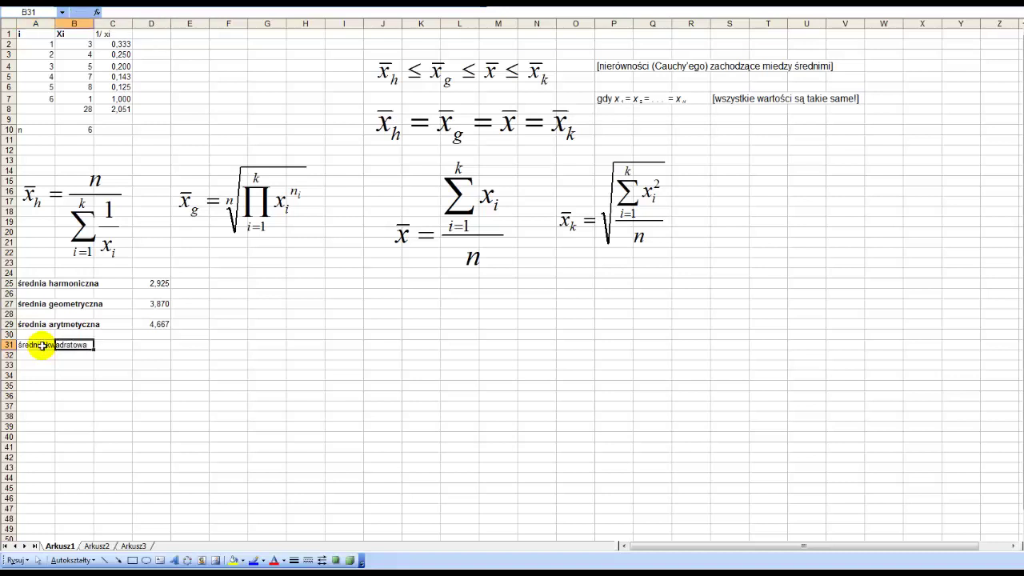
click(42, 345)
key(Right)
key(Right)
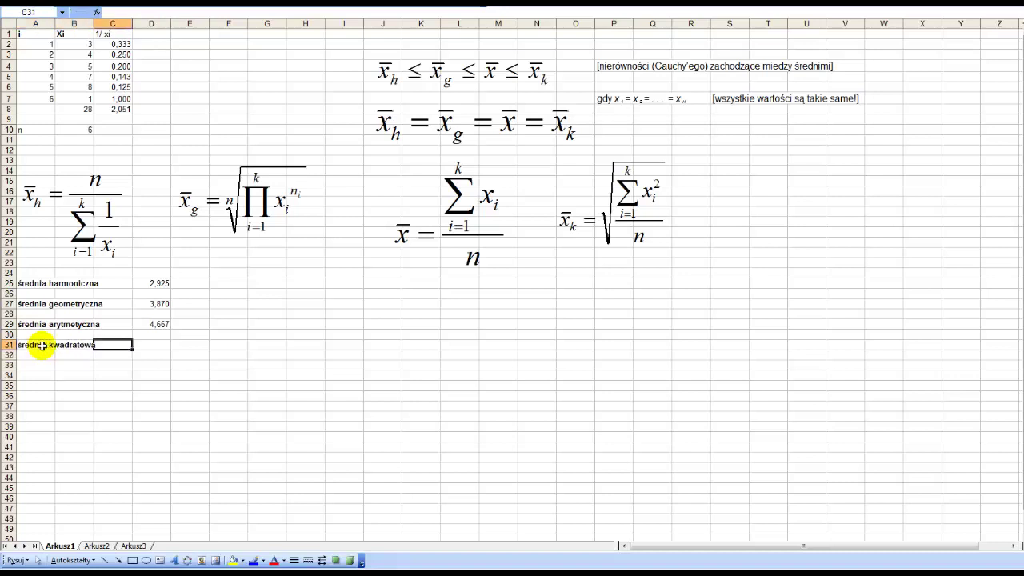
key(Right)
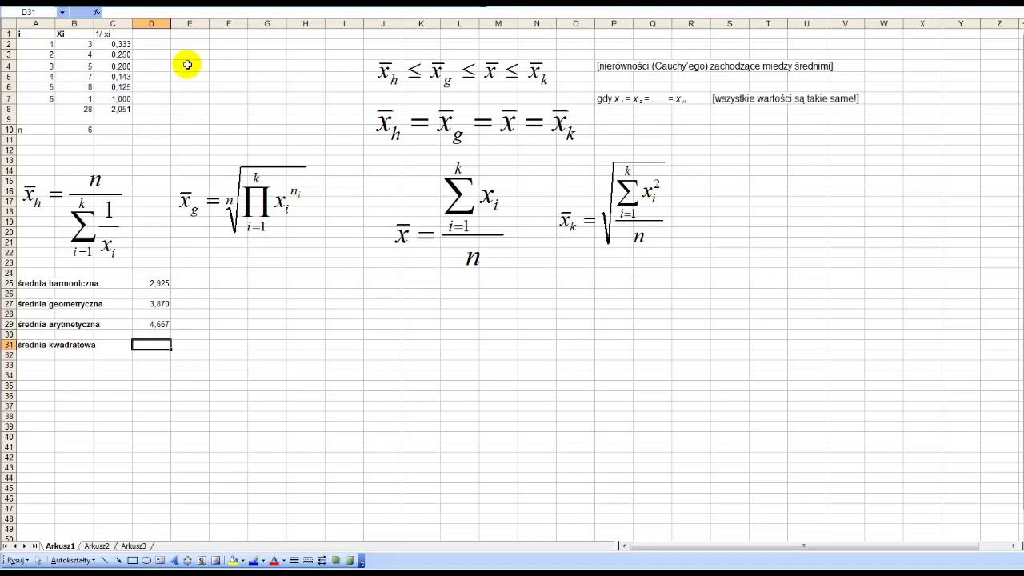
click(149, 35)
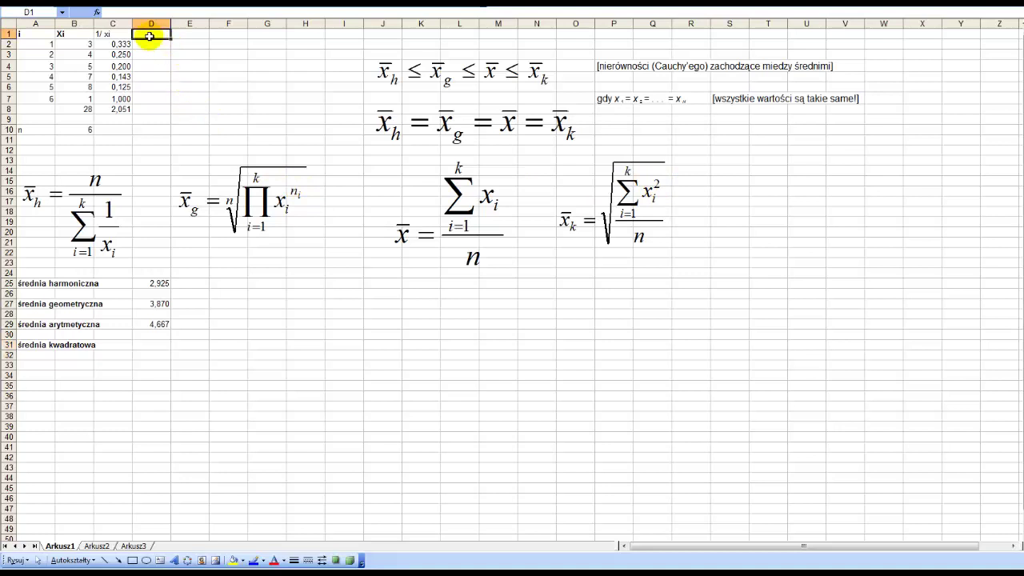
text(Xi^2)
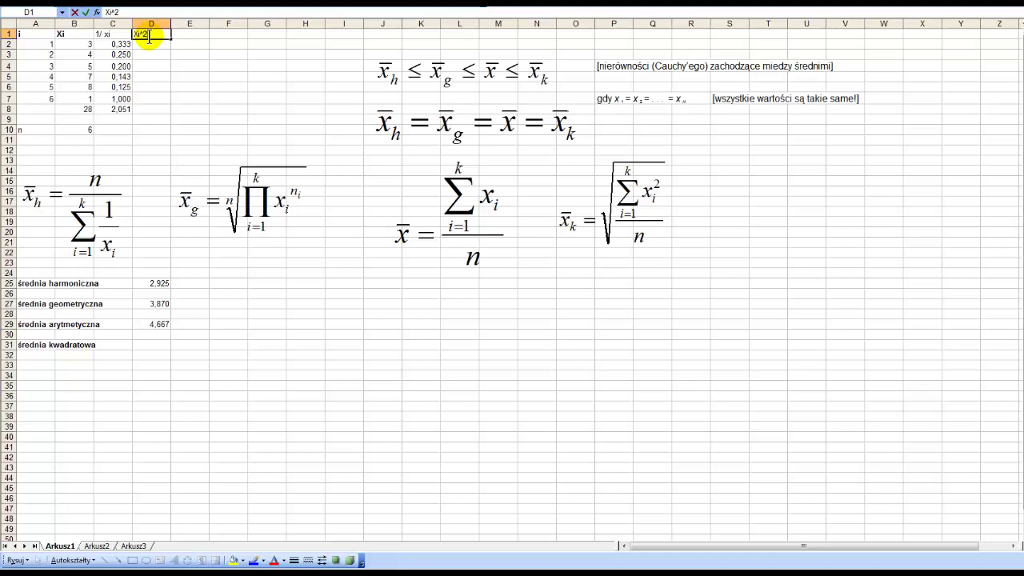
Head column D 'Xi^2' and fill D2:D7 with the squares of the Xi values
key(Return)
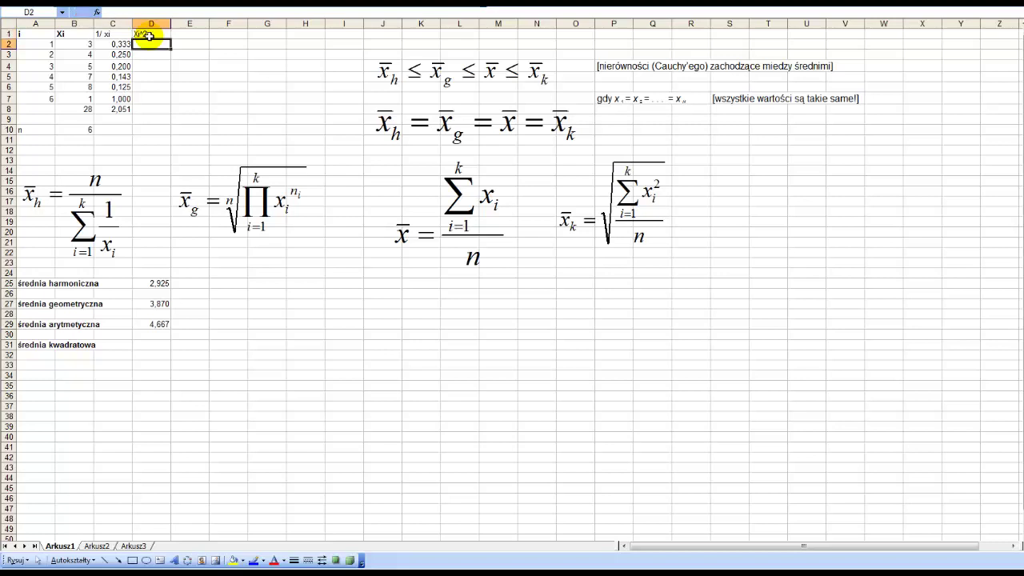
click(81, 99)
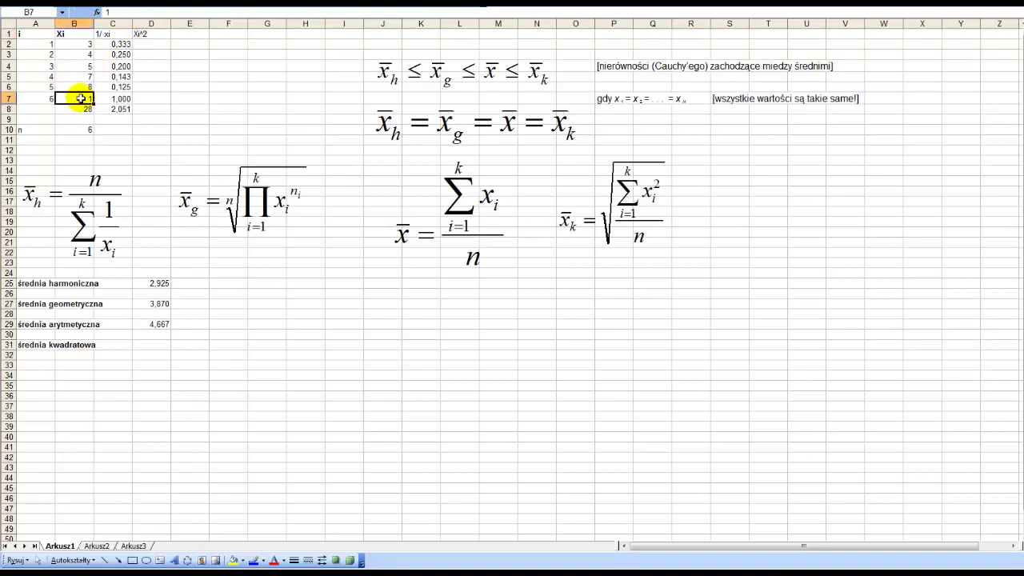
click(80, 86)
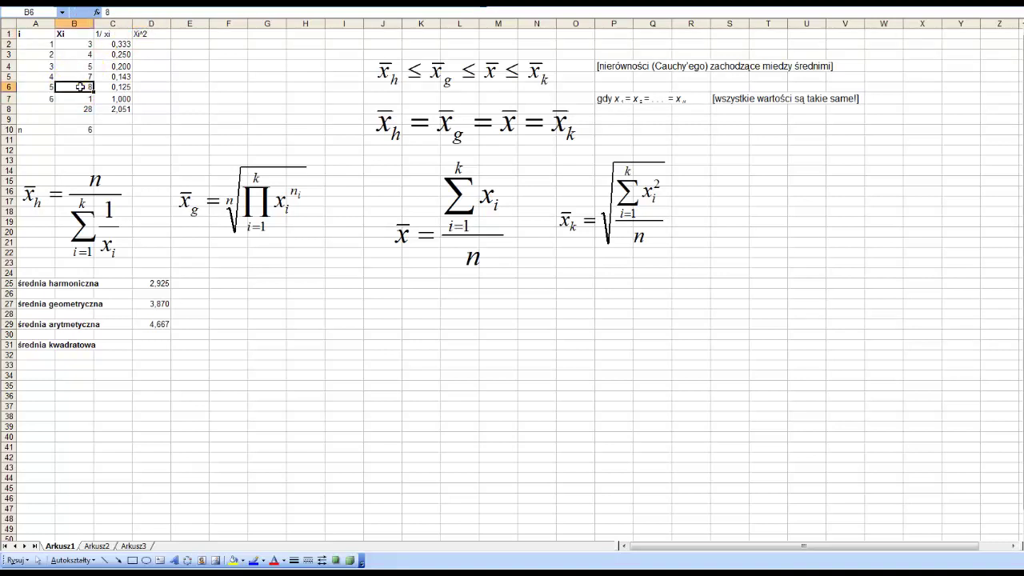
click(146, 42)
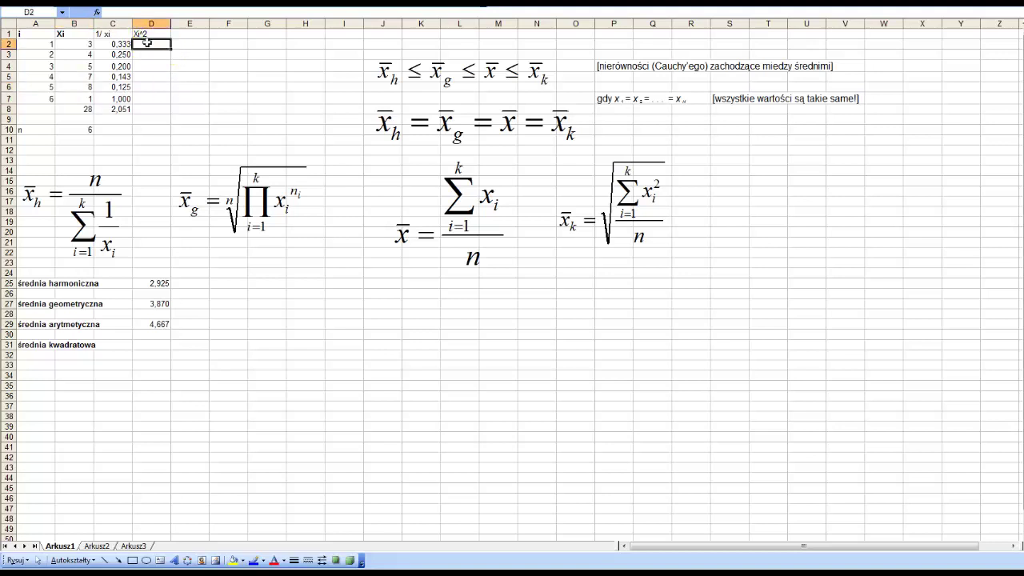
text(=)
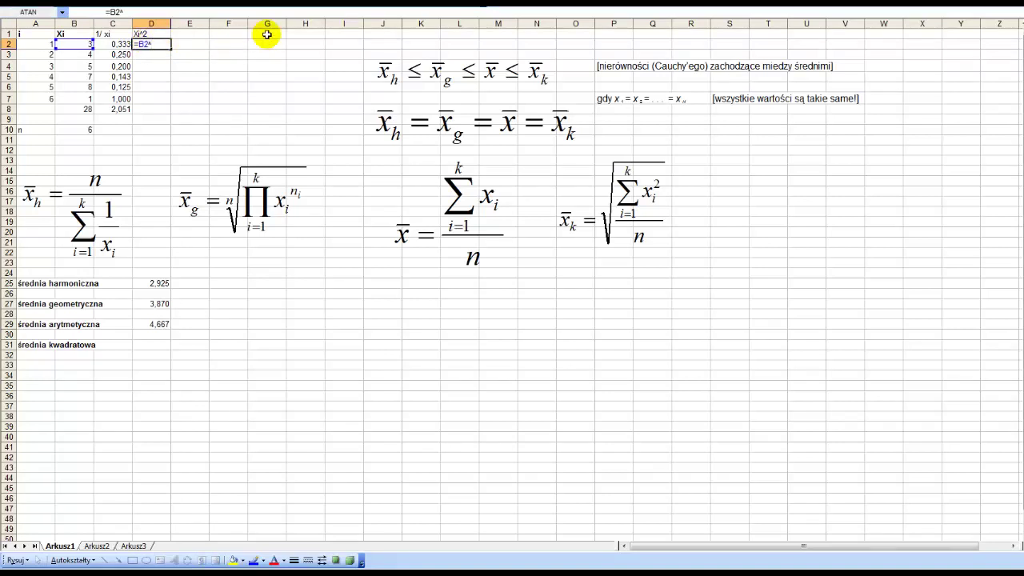
key(Return)
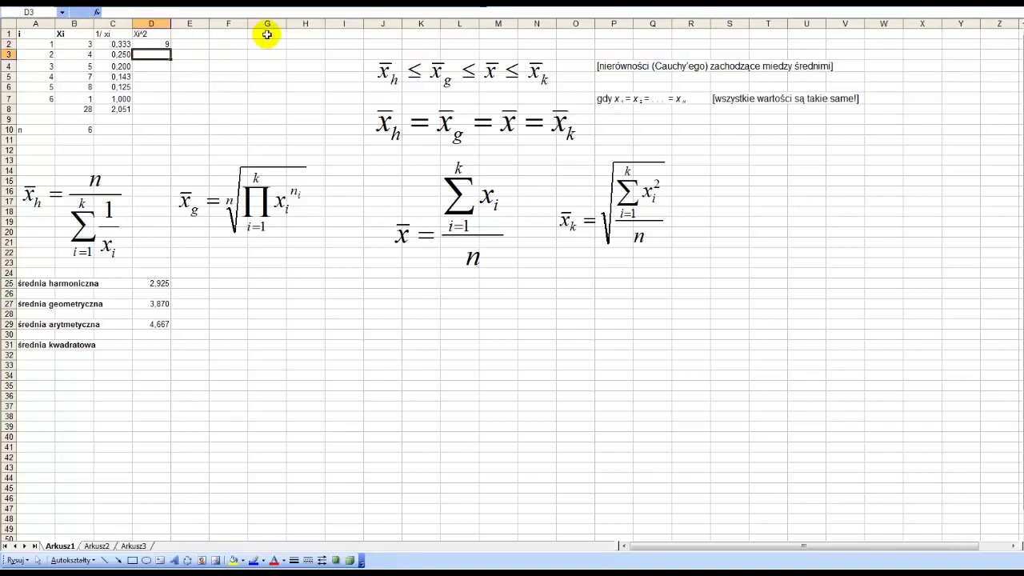
key(ctrl+d)
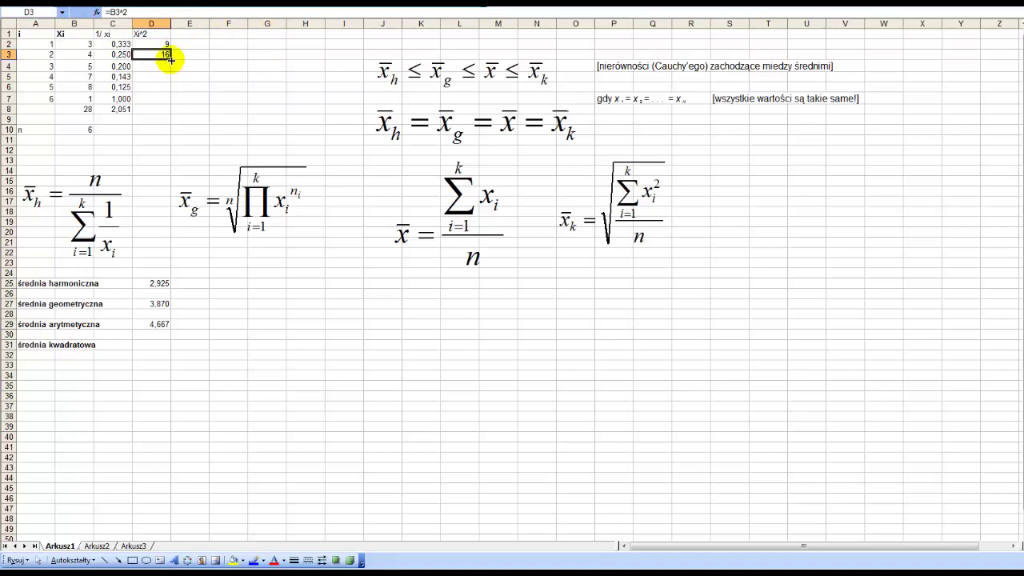
drag(170, 59, 171, 100)
Copy B8's SUMA formula into D8 to total the squares as 164
click(84, 109)
key(ctrl+c)
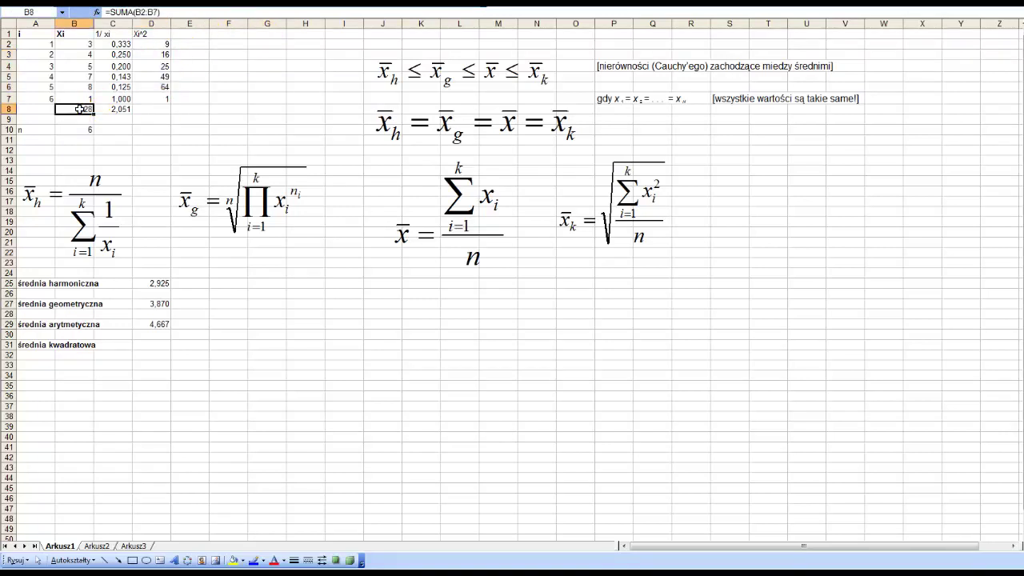
click(142, 109)
key(ctrl+v)
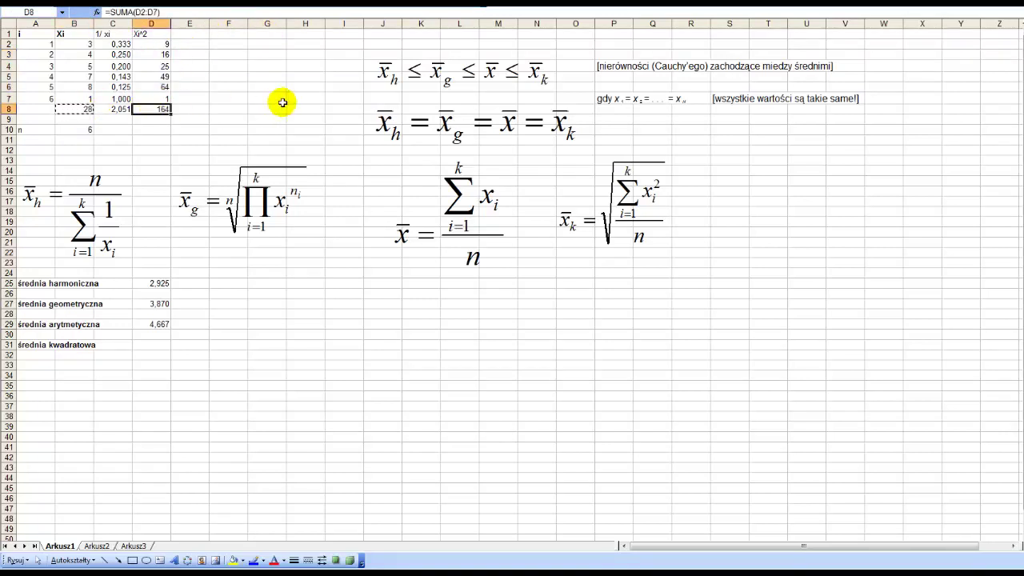
key(F2)
key(Escape)
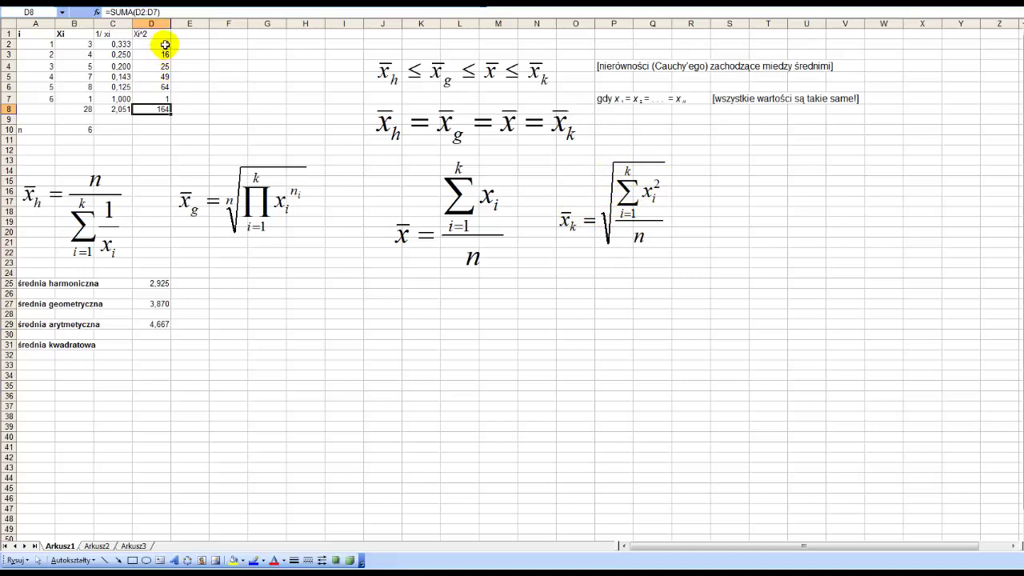
drag(86, 107, 152, 108)
Bold the row 8 totals and enter =D8/B10 in D31
key(alt+=)
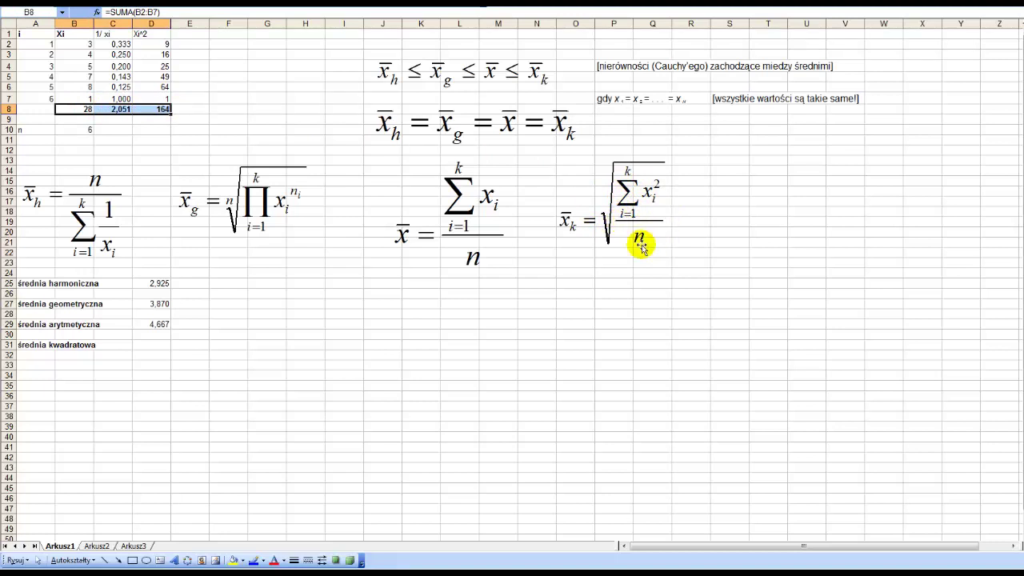
click(74, 130)
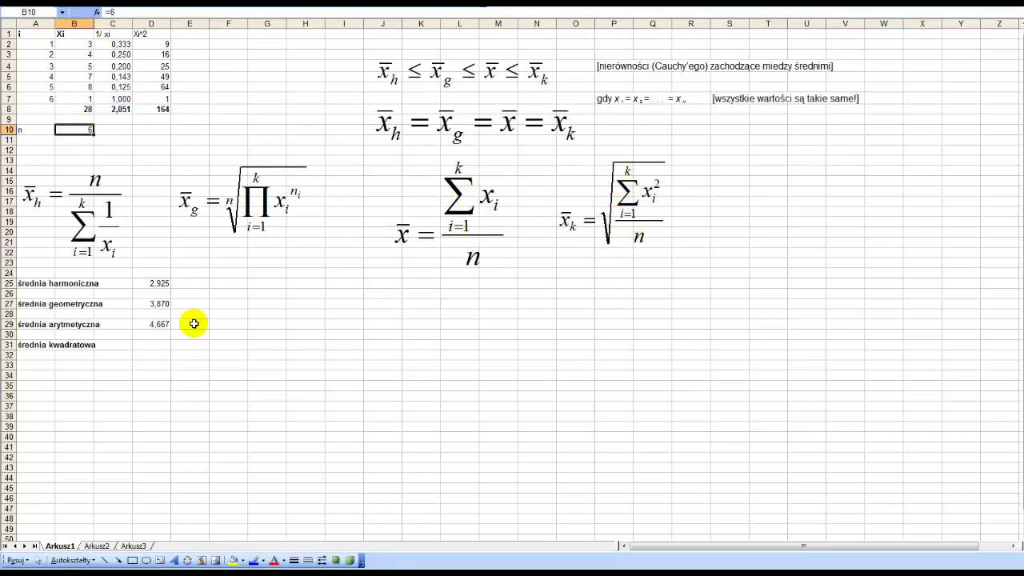
click(159, 345)
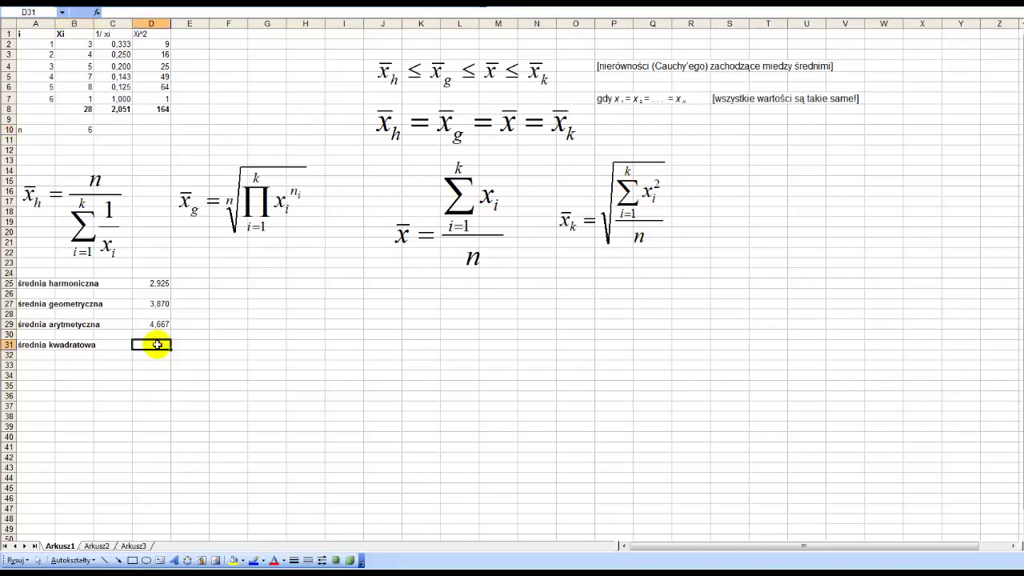
text(=)
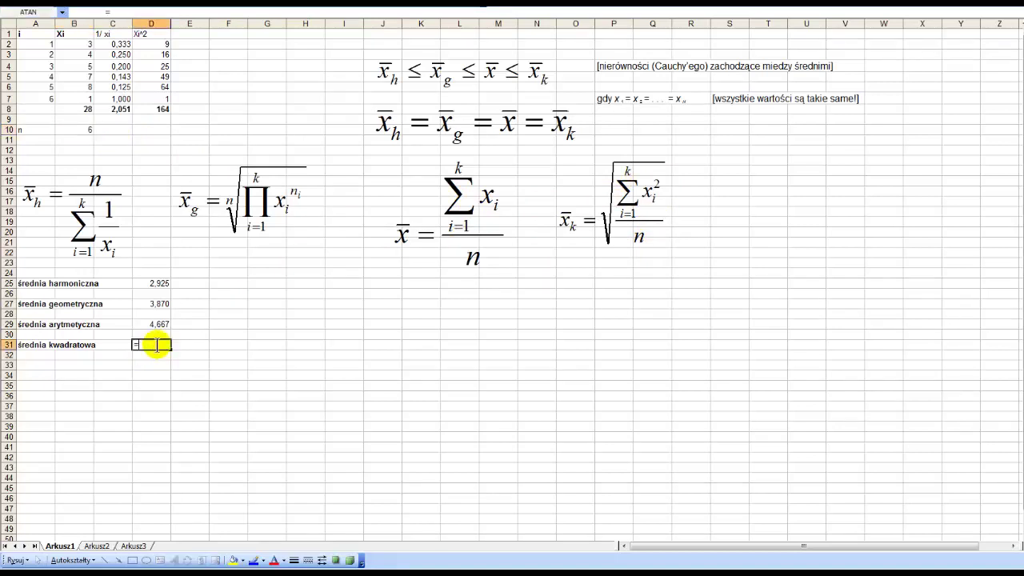
click(164, 107)
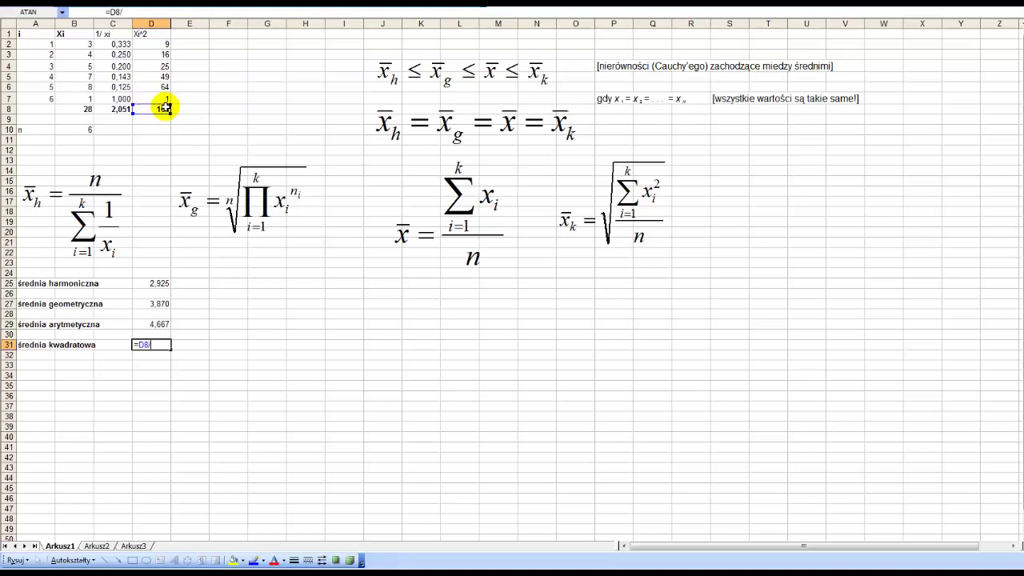
click(58, 129)
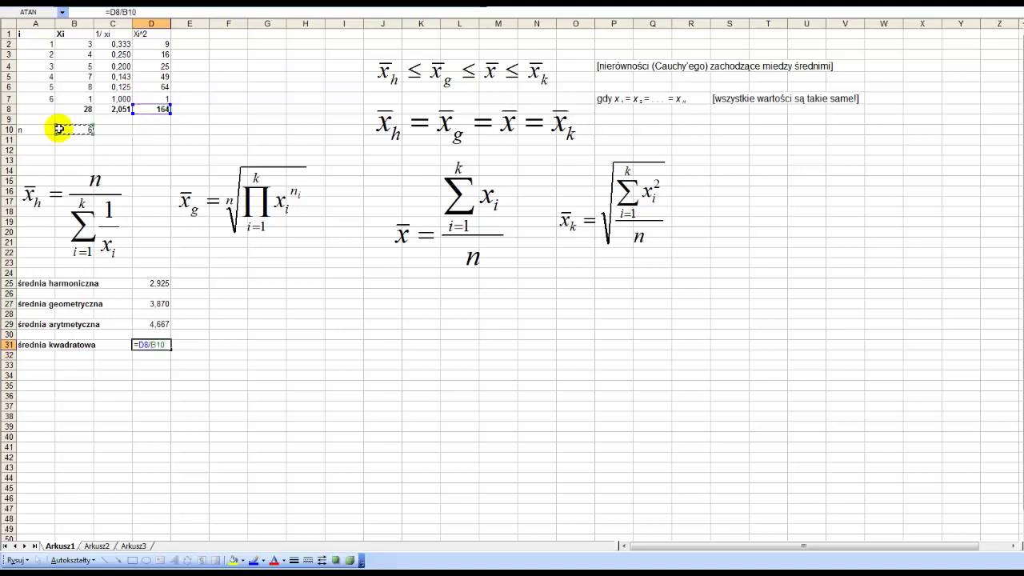
key(Return)
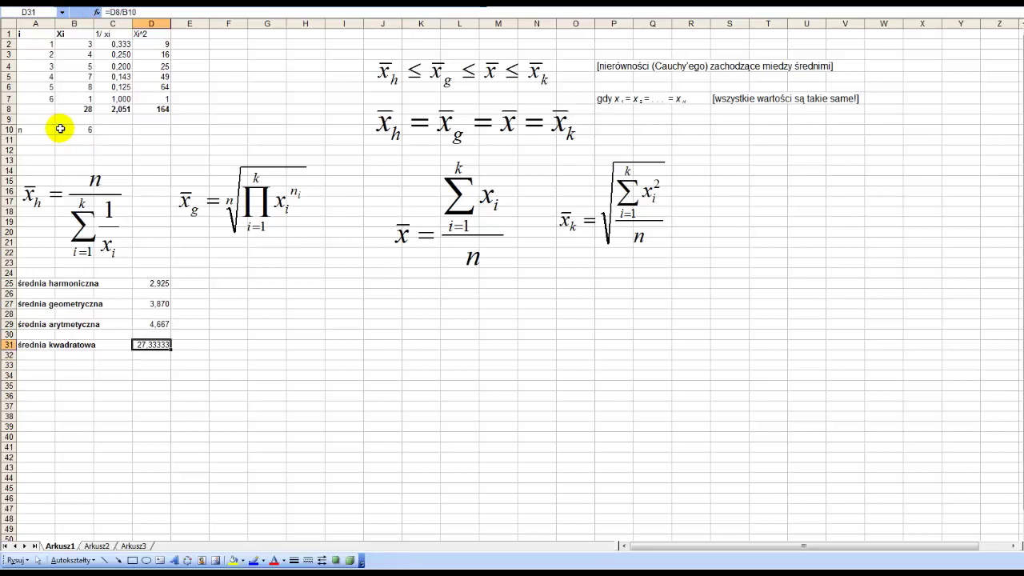
Wrap D31 as =PIERWIASTEK(D8/B10) to get the quadratic mean 5,228
key(F2)
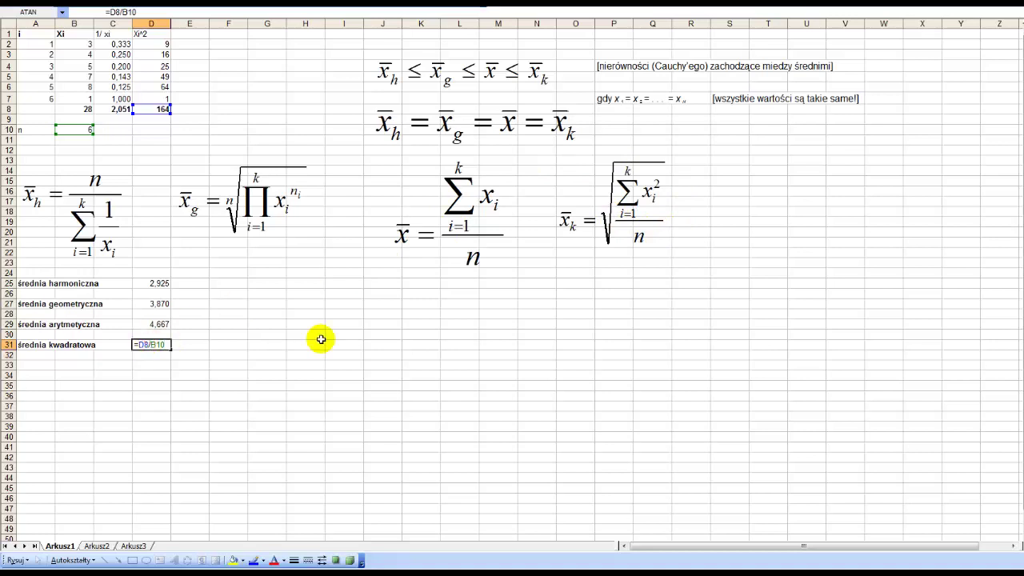
text(pierwiast)
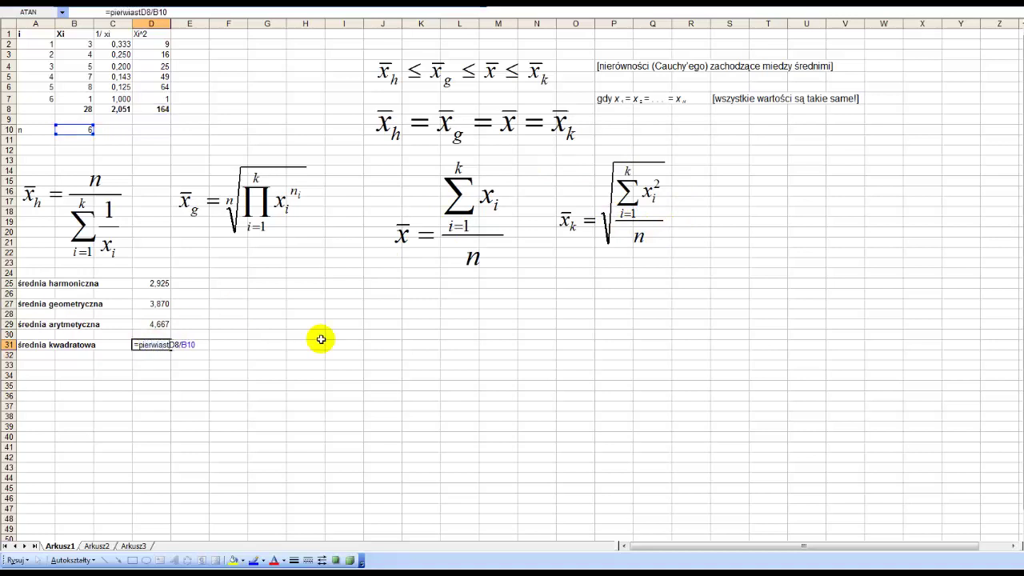
text(ek()
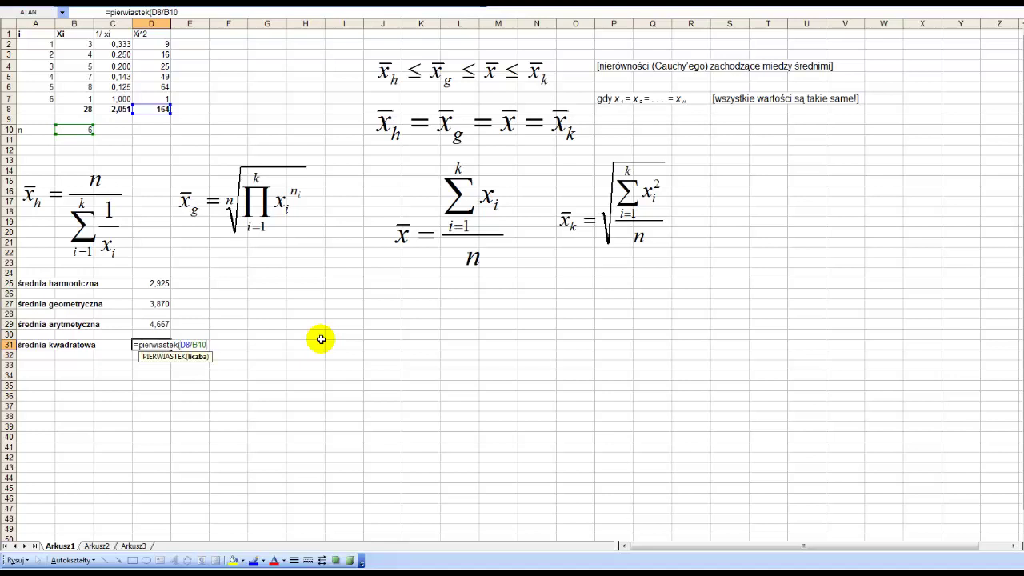
key(Return)
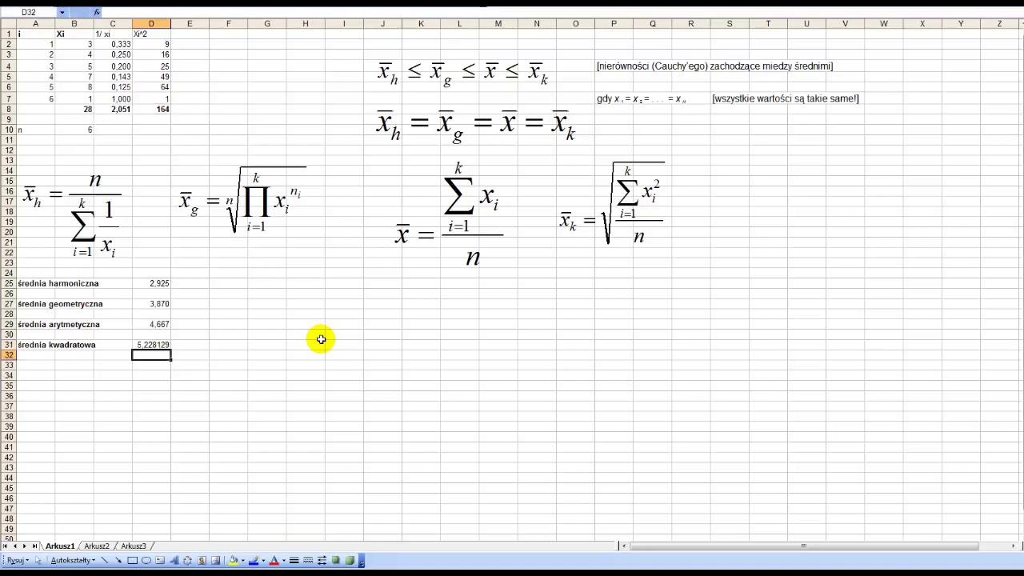
key(Up)
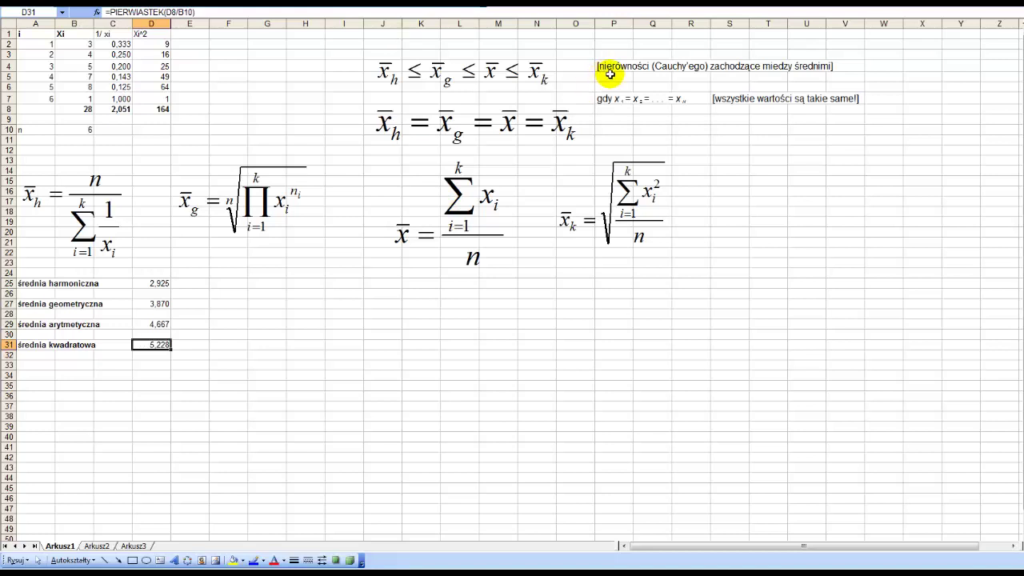
click(151, 284)
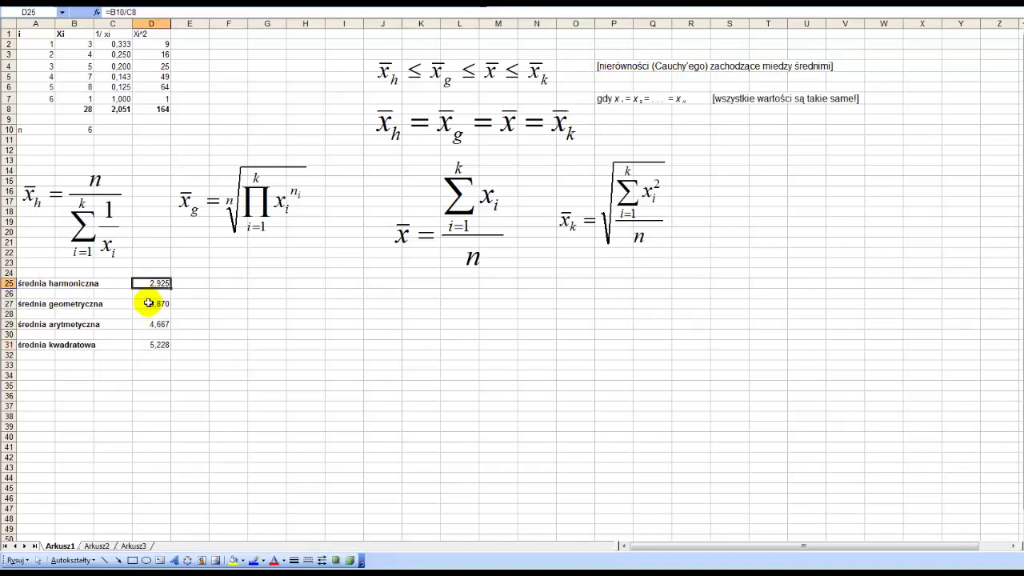
click(150, 302)
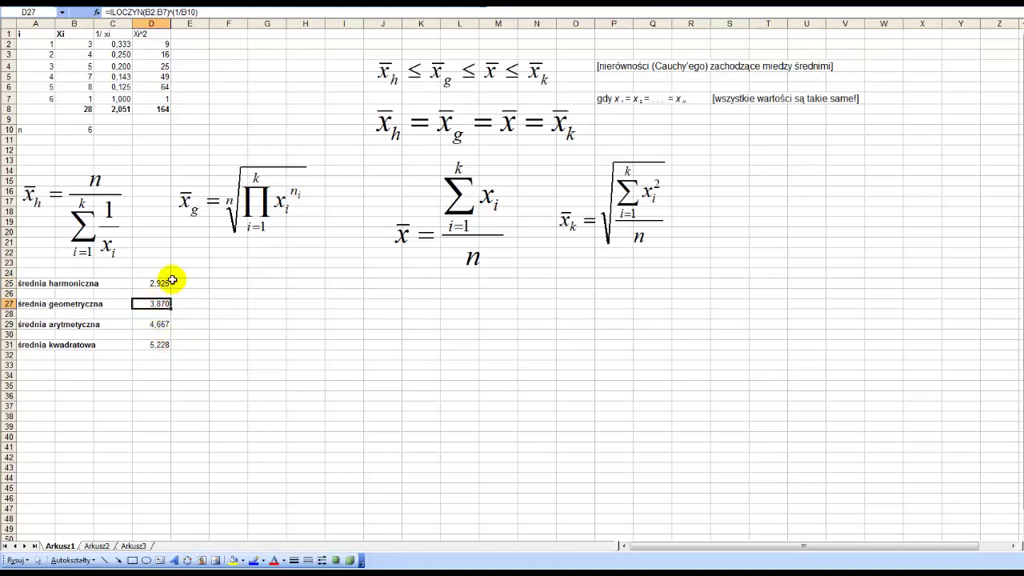
click(168, 284)
click(161, 324)
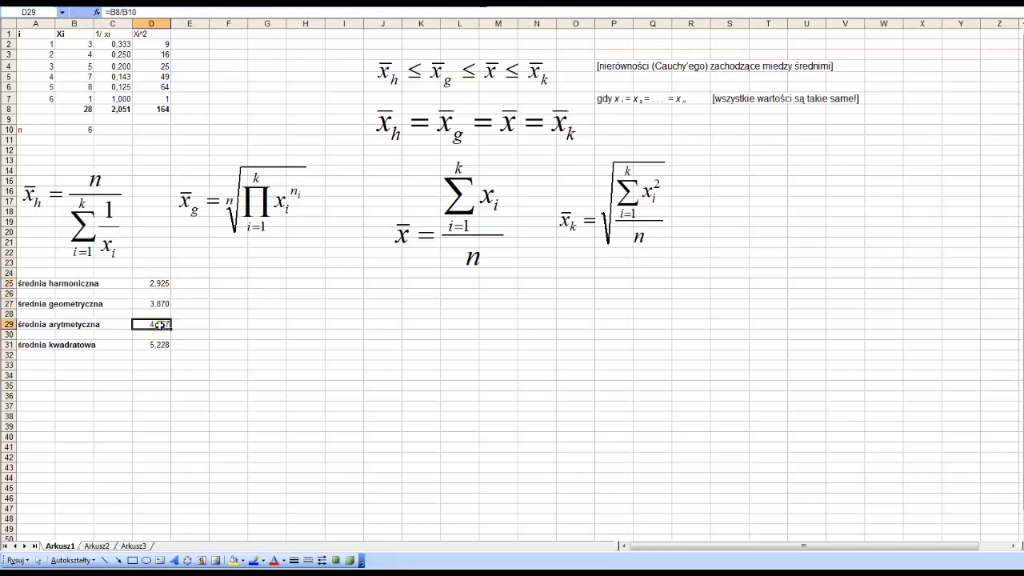
click(156, 303)
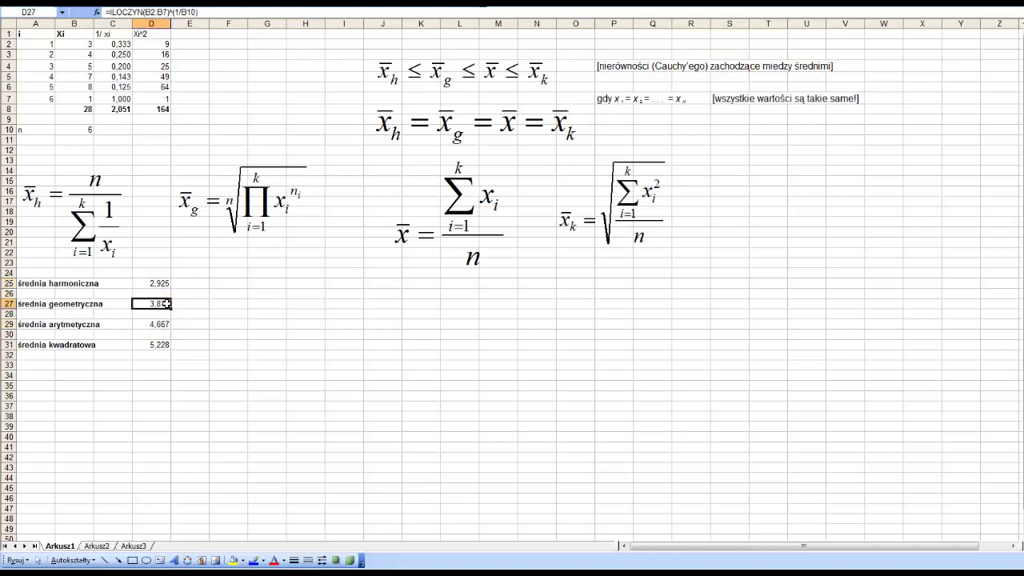
click(154, 281)
click(143, 346)
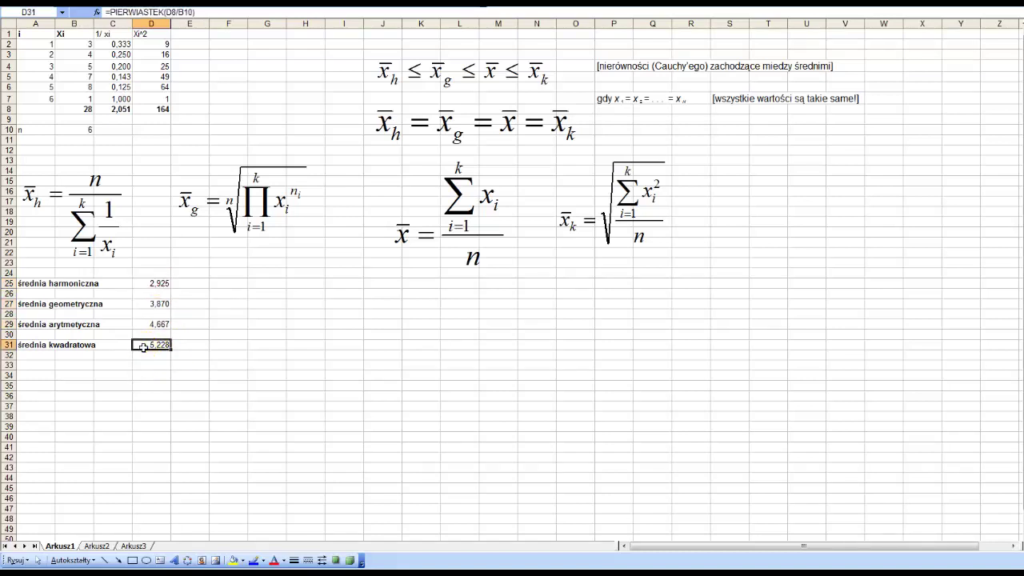
click(160, 324)
click(163, 304)
click(163, 286)
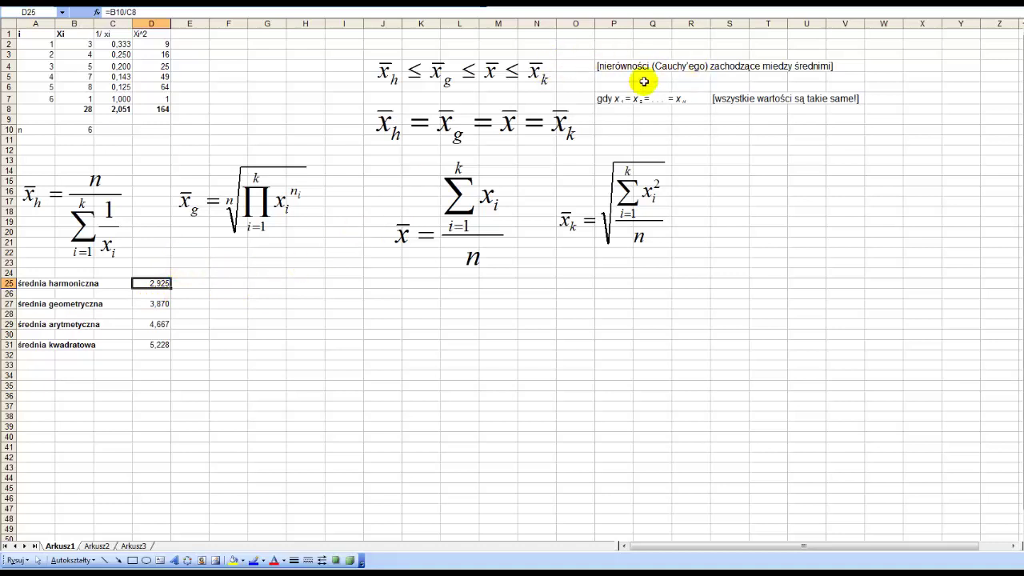
Fill the 3 from B2 down to B7, then select D25:D31 to confirm every mean equals 3,000
drag(77, 44, 73, 94)
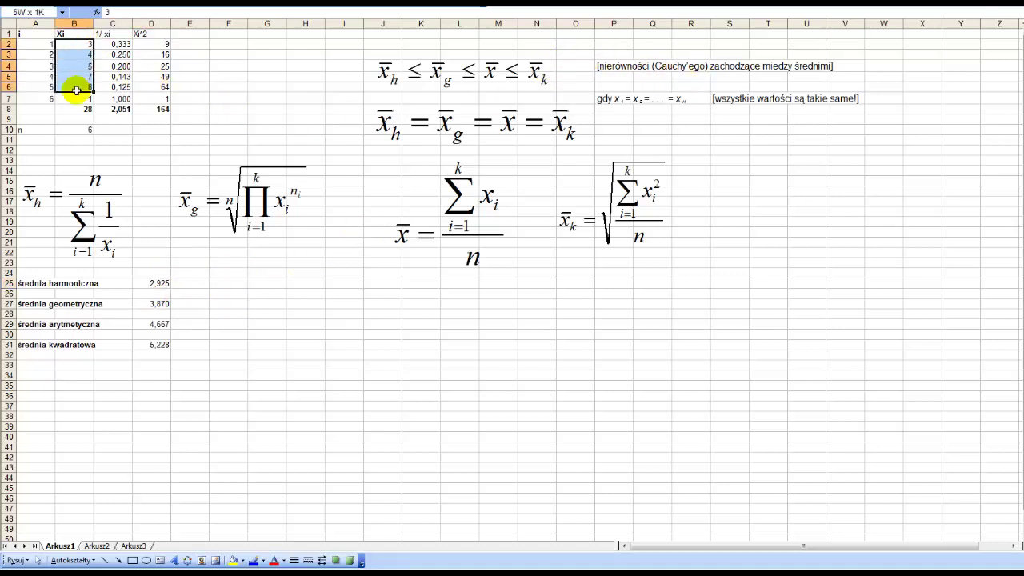
click(73, 44)
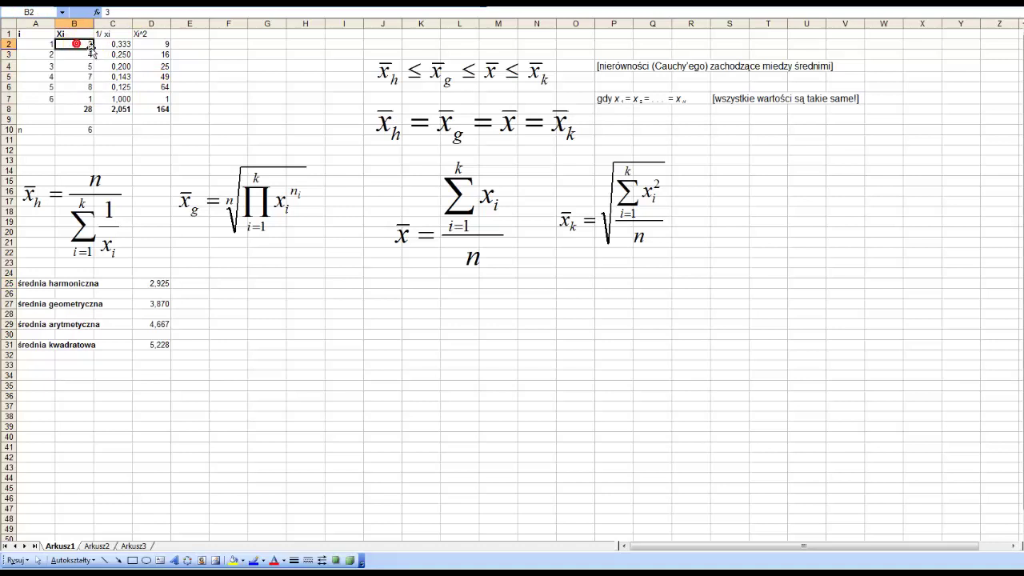
drag(92, 49, 90, 101)
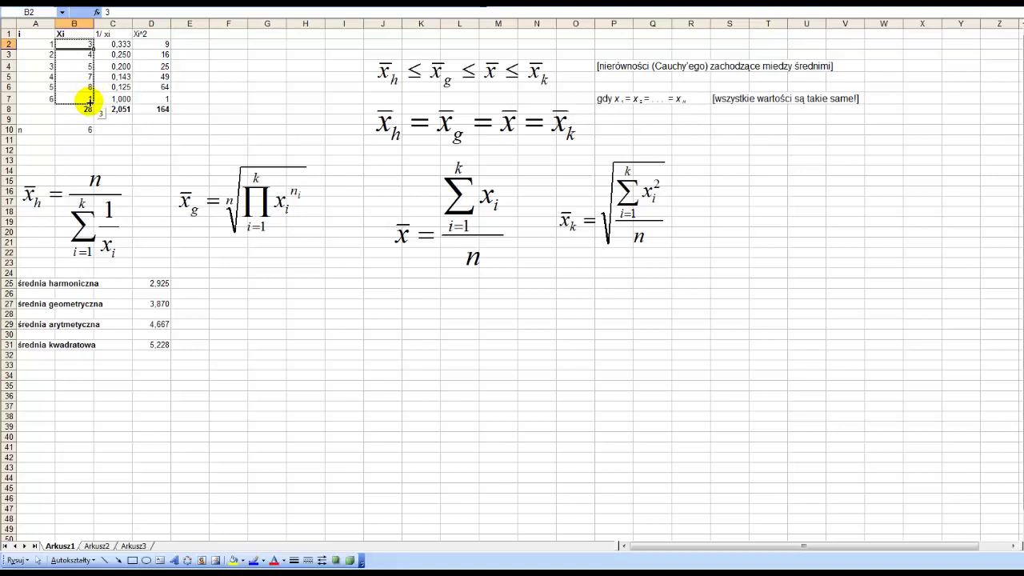
drag(89, 102, 89, 101)
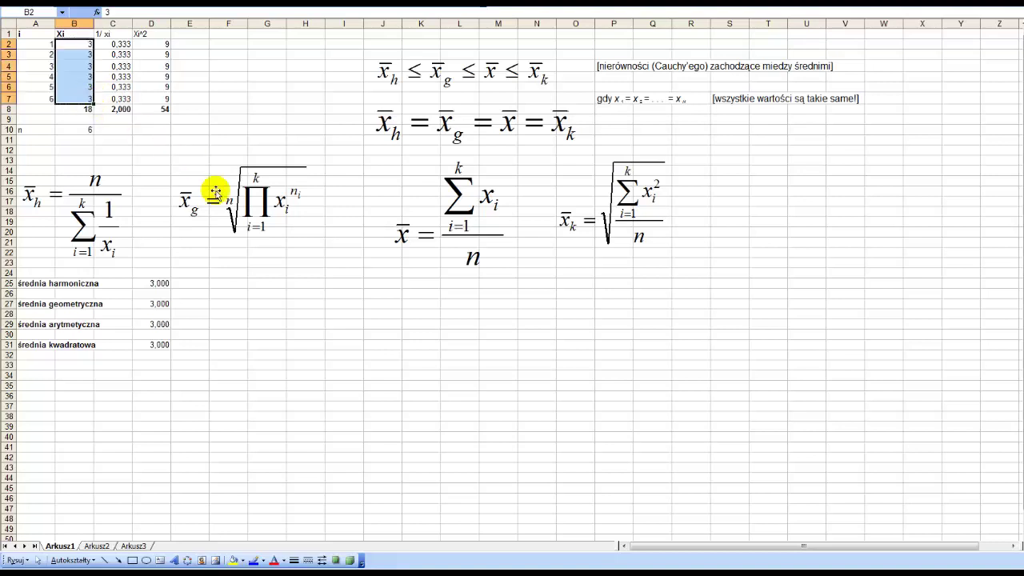
drag(157, 283, 158, 345)
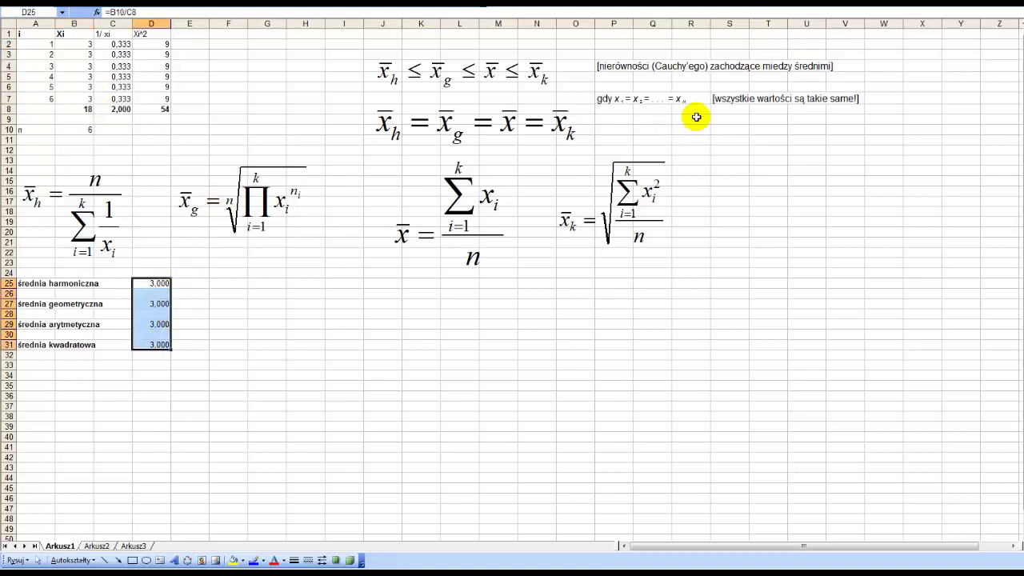